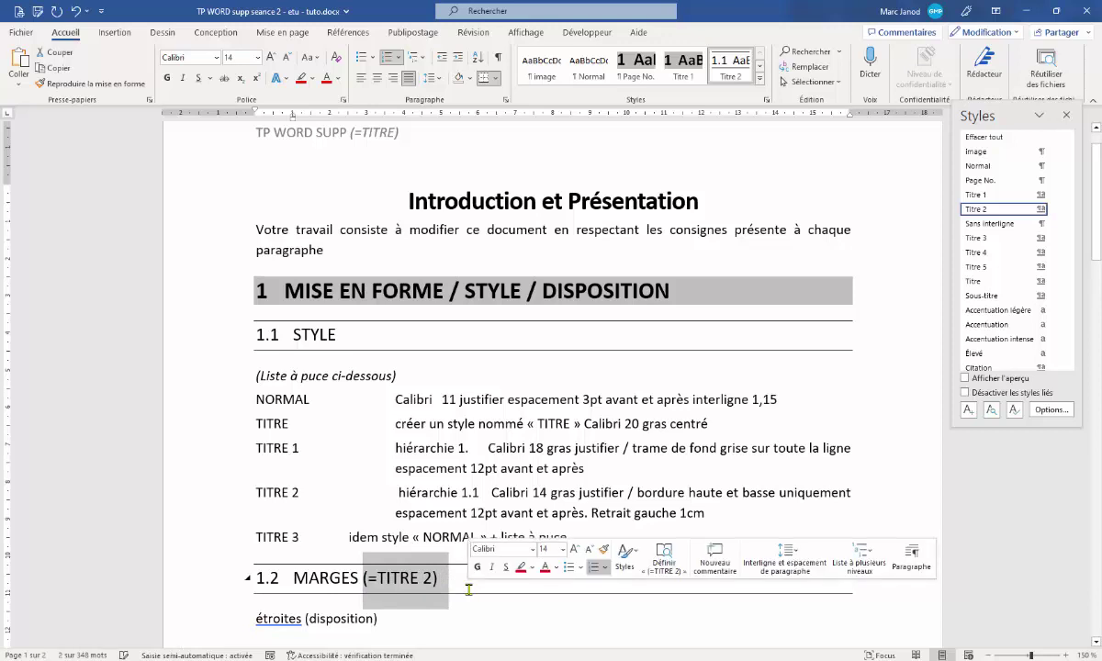
# Remove the note "(=TITRE 2)" from the 1.2 MARGES heading
pyautogui.press('Delete')
pyautogui.hotkey('ctrl', 'z')
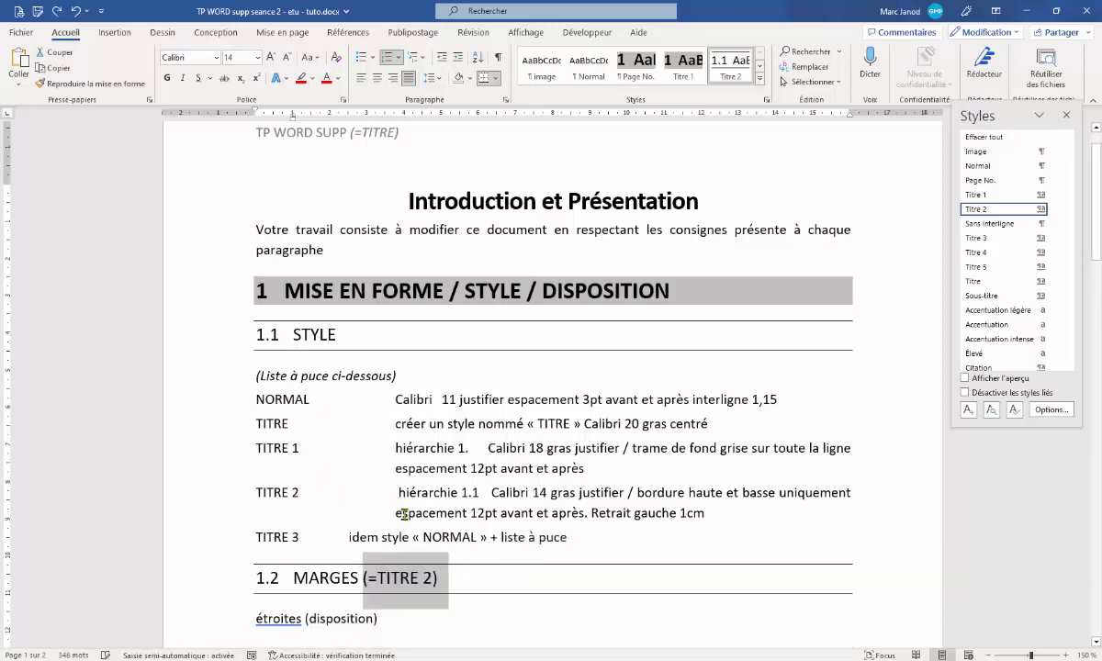
pyautogui.click(409, 578)
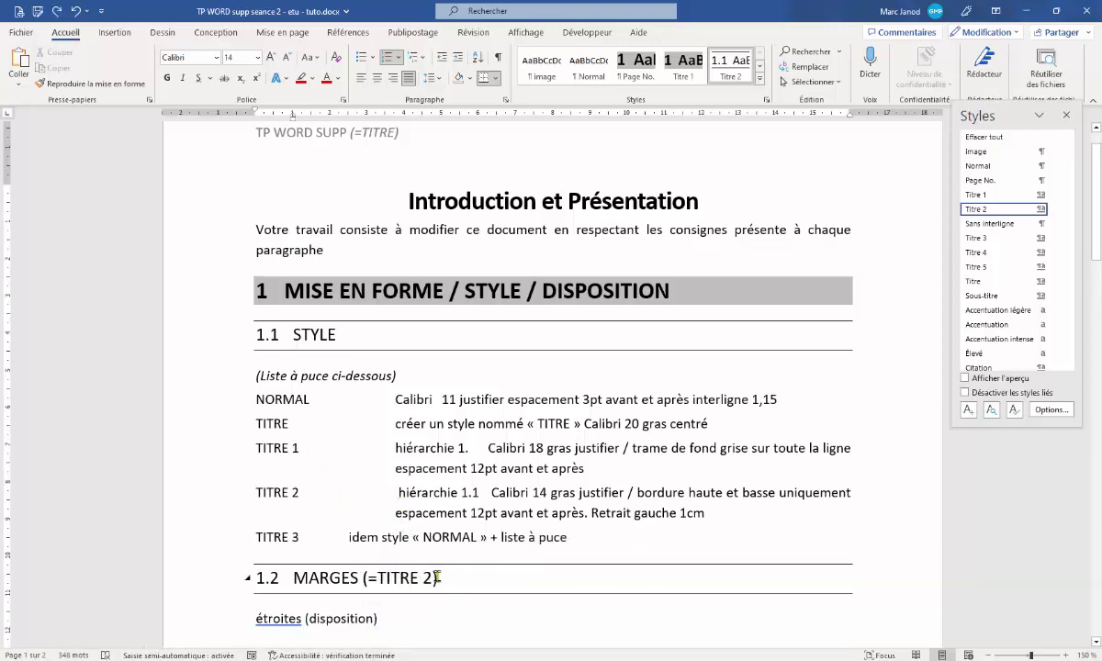
pyautogui.press('BackSpace')
pyautogui.press('BackSpace')
pyautogui.press('BackSpace')
pyautogui.press('BackSpace')
pyautogui.press('BackSpace')
pyautogui.press('BackSpace')
pyautogui.press('BackSpace')
pyautogui.press('BackSpace')
pyautogui.press('BackSpace')
pyautogui.press('BackSpace')
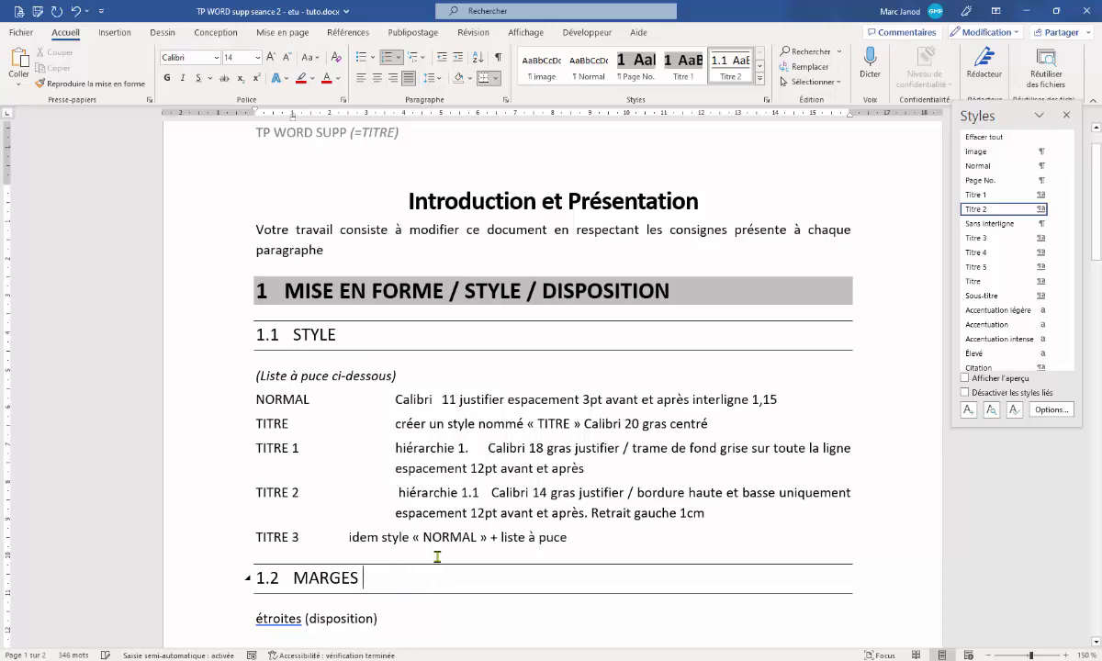
# Delete the italic note "(Liste à puce ci-dessous)" under the 1.1 STYLE heading
pyautogui.scroll(-3, 437, 556)
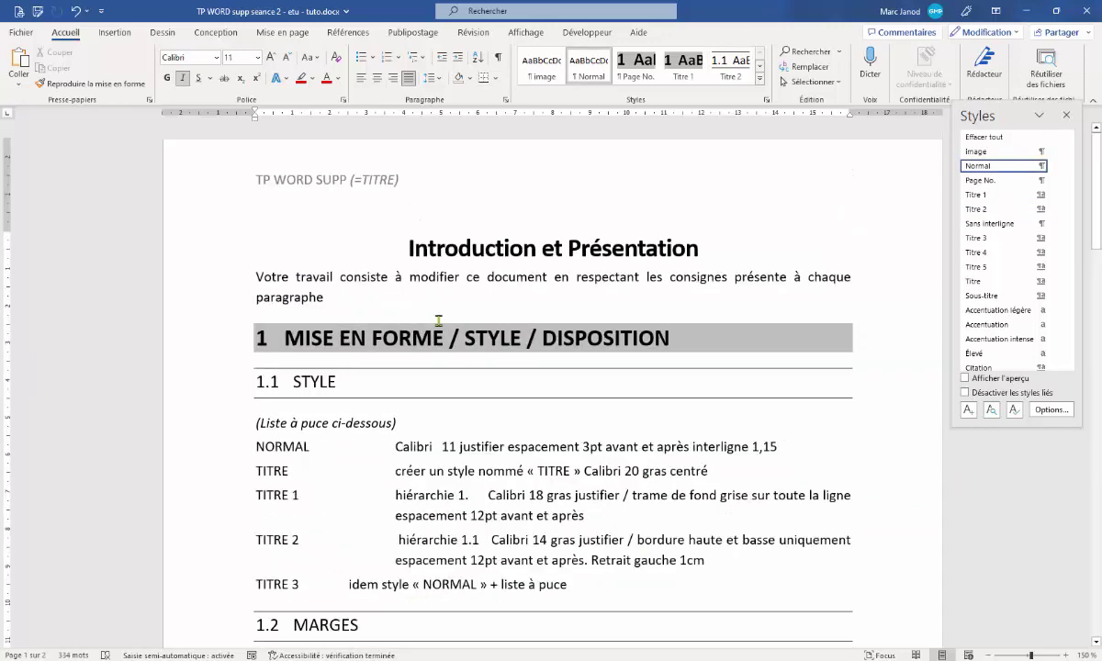
pyautogui.scroll(-1, 438, 321)
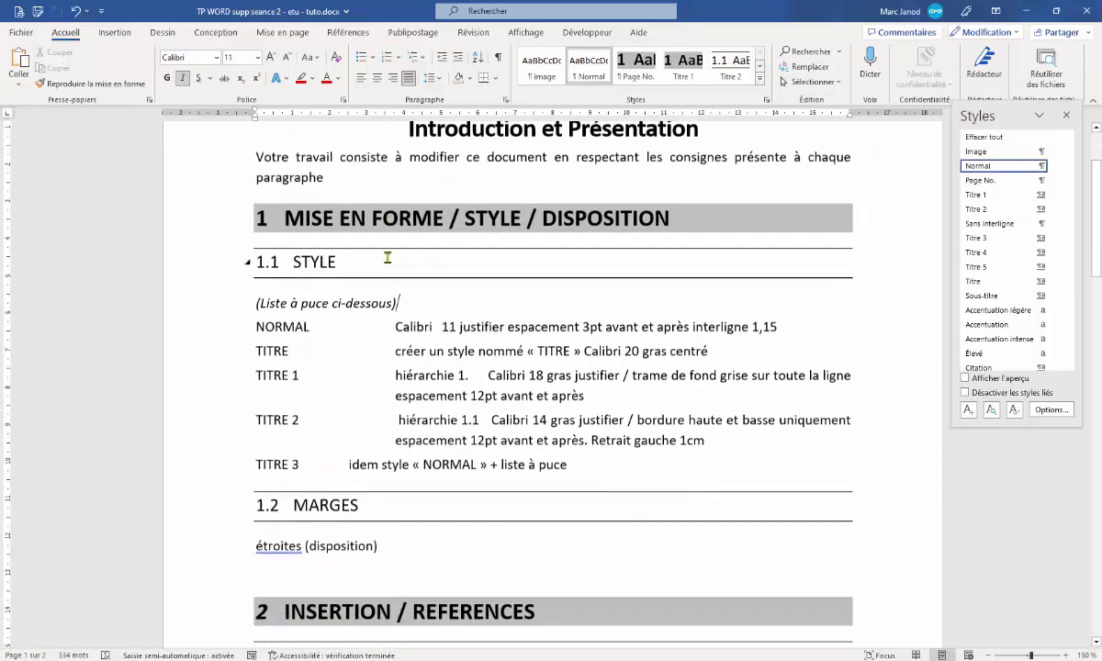
pyautogui.moveTo(402, 278); pyautogui.dragTo(242, 280)
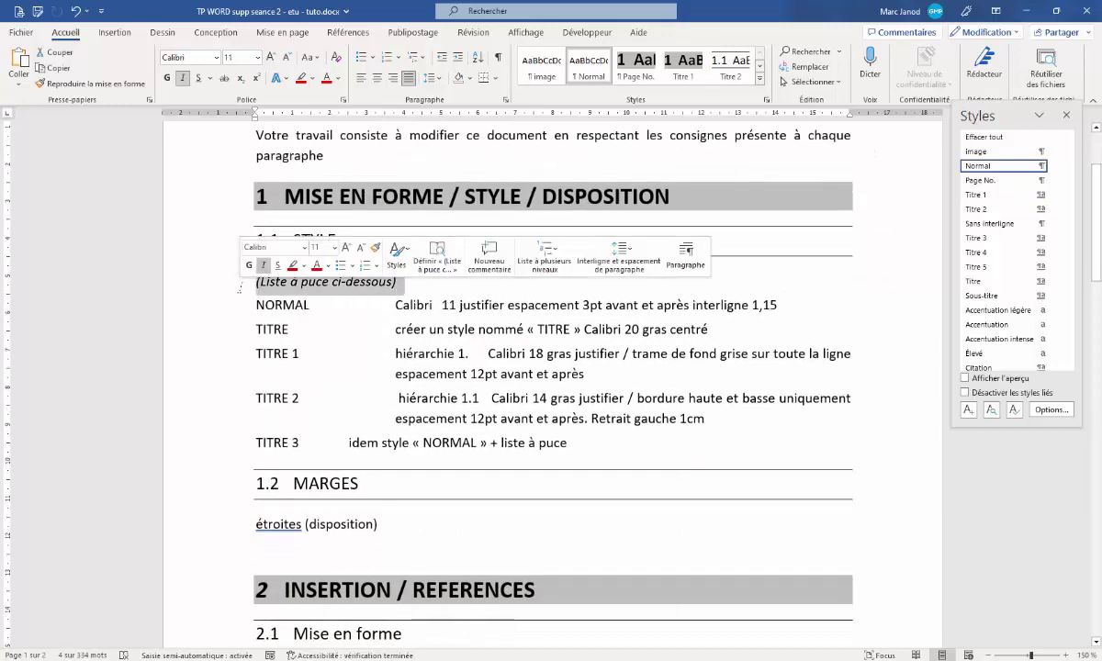
pyautogui.press('Delete')
pyautogui.moveTo(597, 411); pyautogui.dragTo(248, 277)
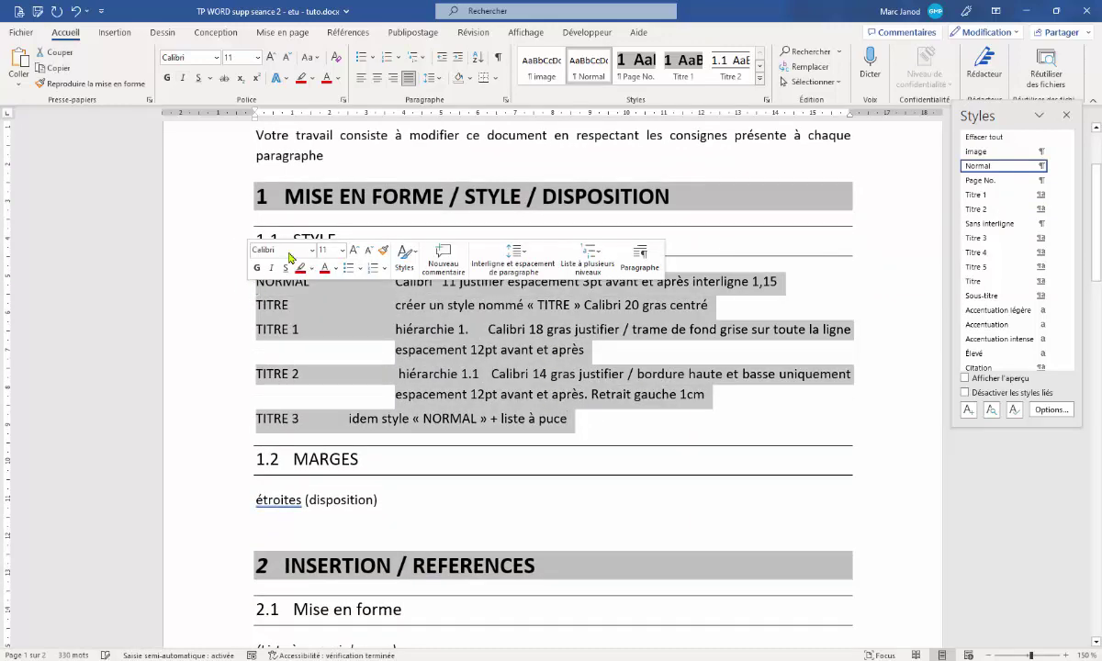
pyautogui.click(761, 92)
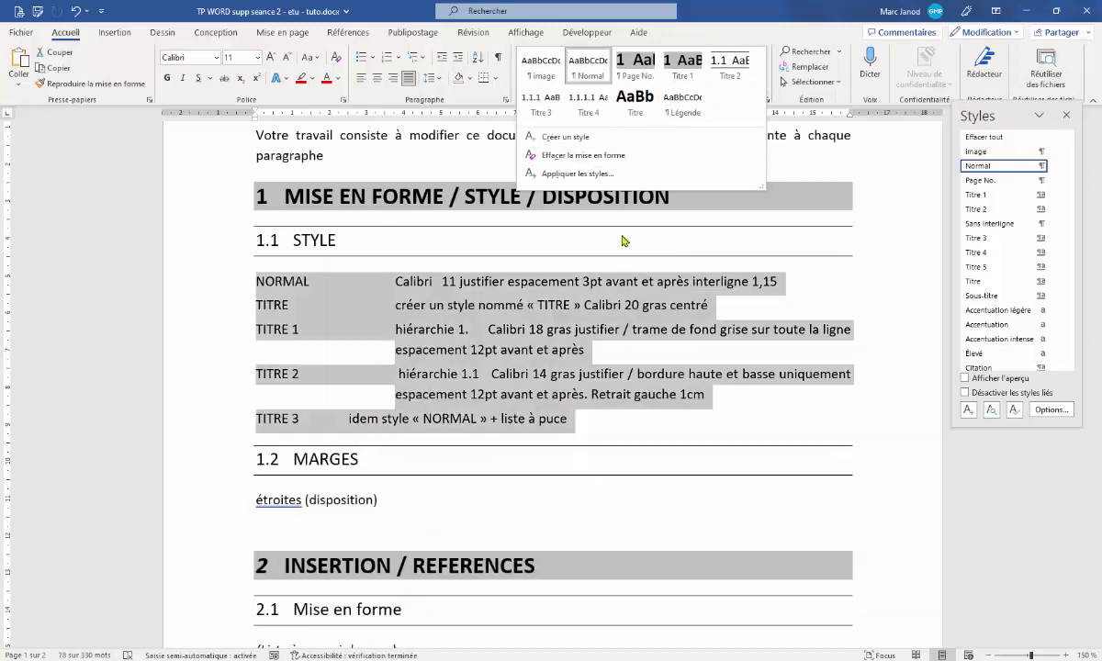
pyautogui.click(570, 335)
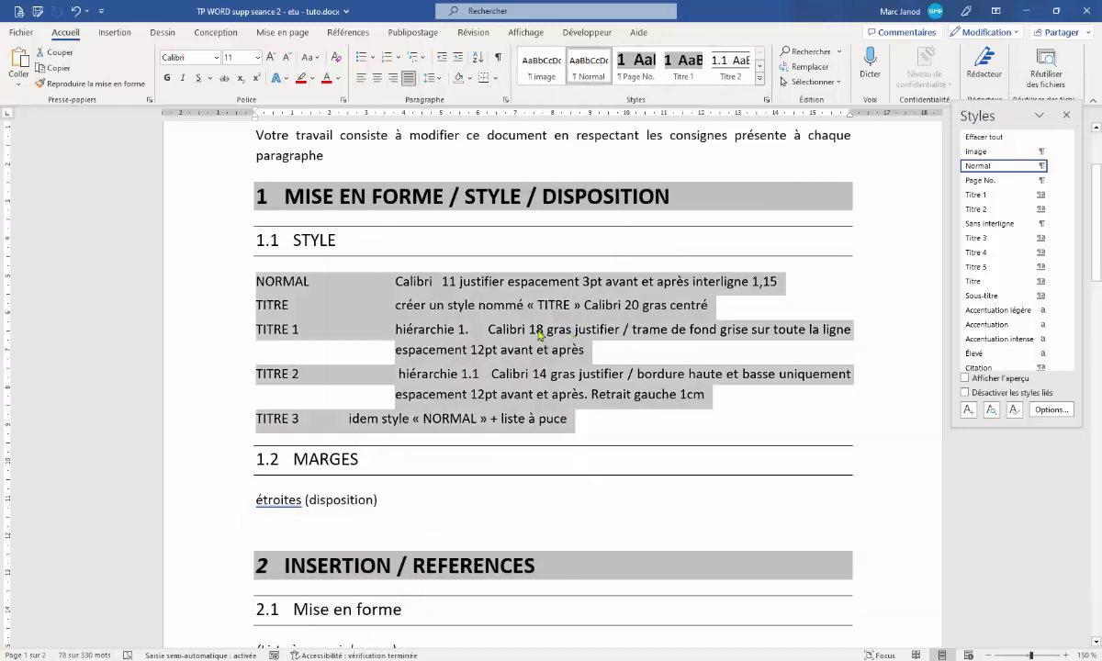
pyautogui.click(588, 317)
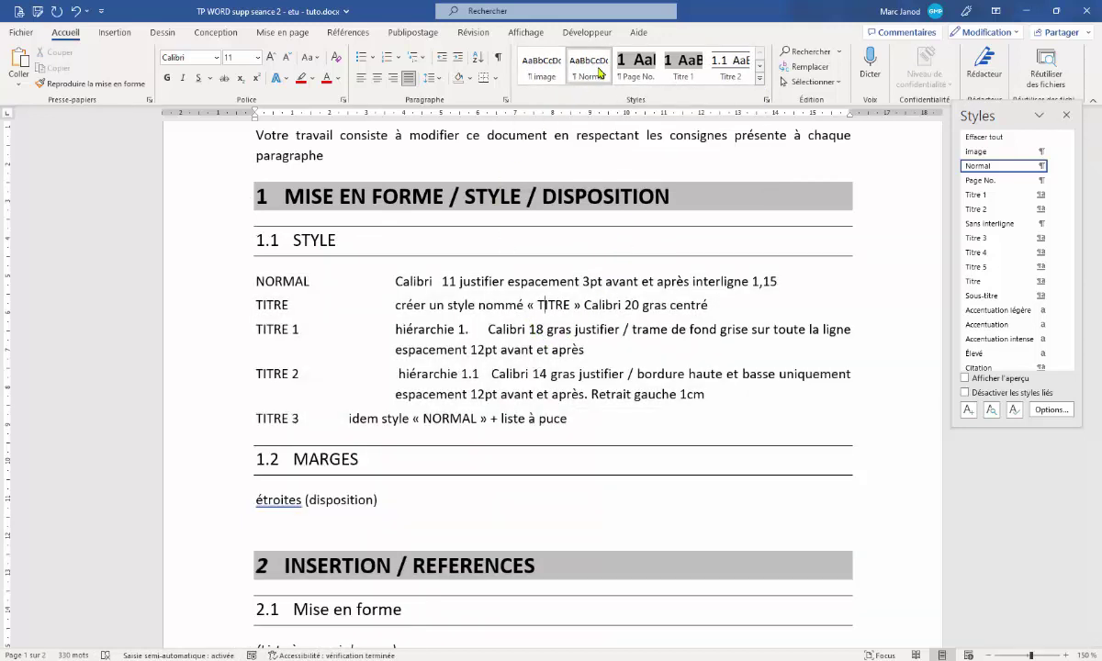
# Modify the Titre 3 style so that its numbering is replaced by a round solid bullet
pyautogui.click(761, 82)
pyautogui.rightClick(540, 101)
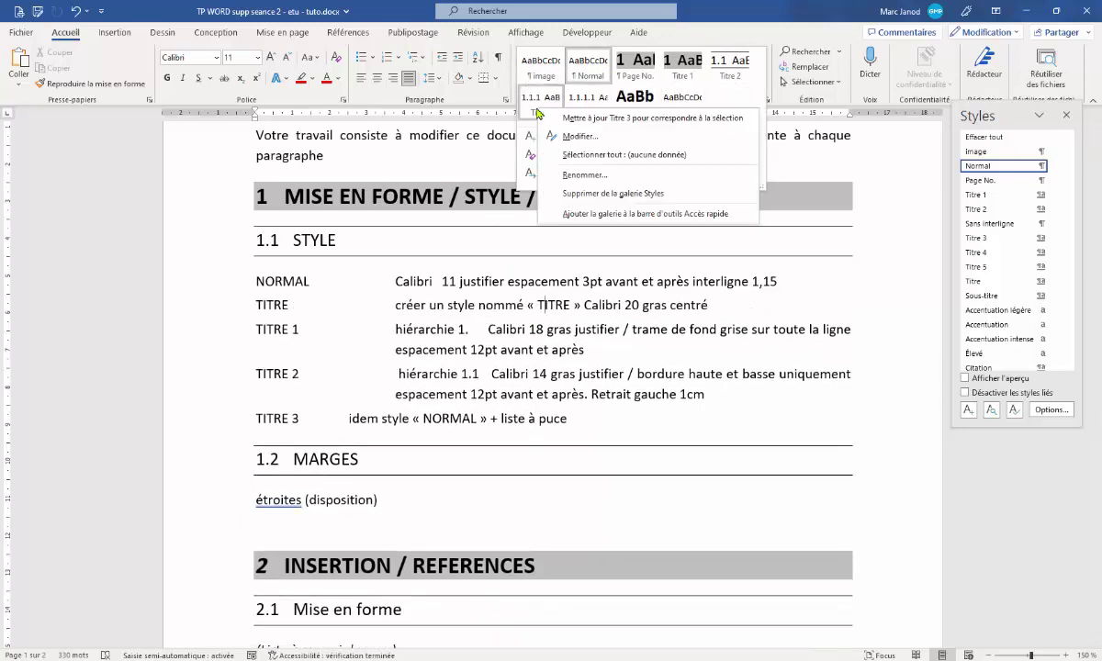
pyautogui.click(558, 135)
pyautogui.click(40, 360)
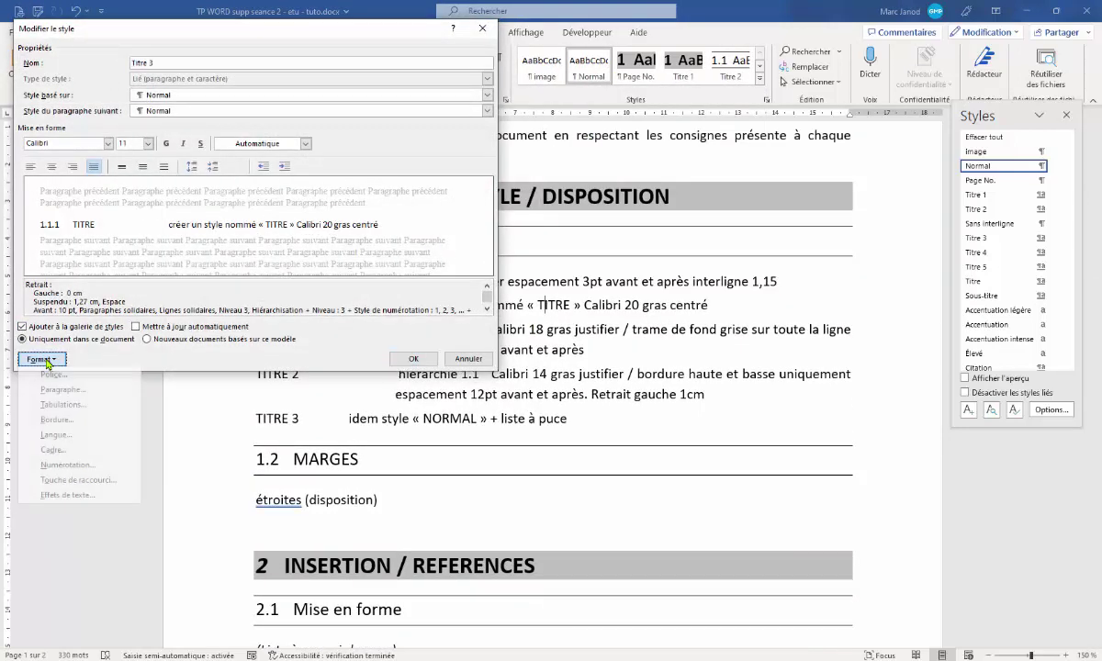
pyautogui.click(72, 466)
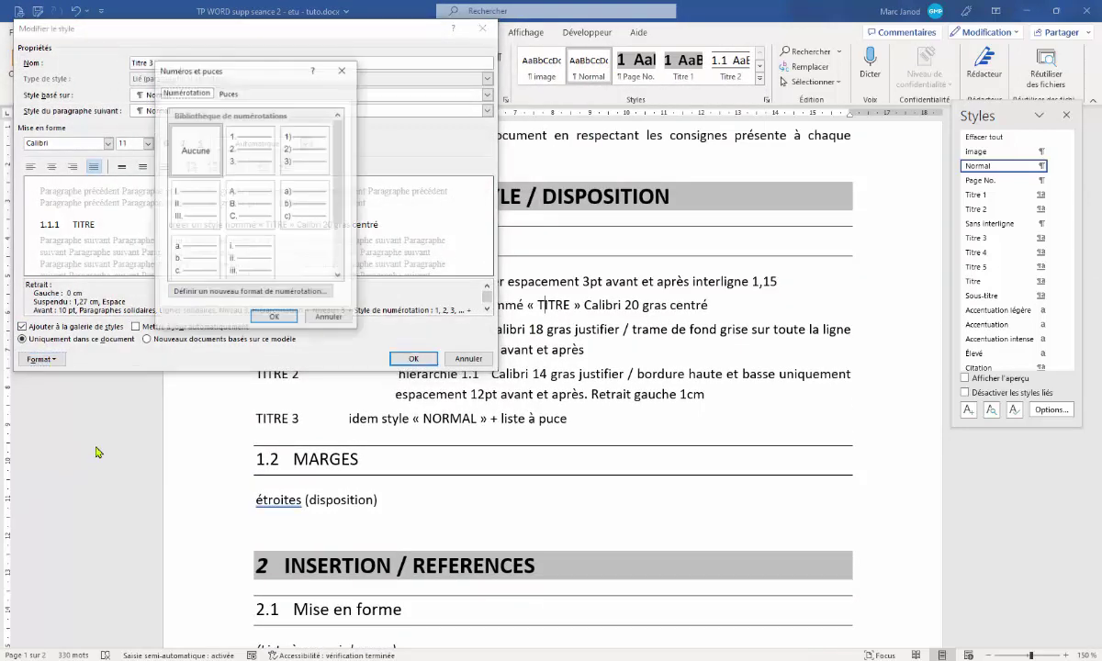
pyautogui.click(228, 92)
pyautogui.click(305, 142)
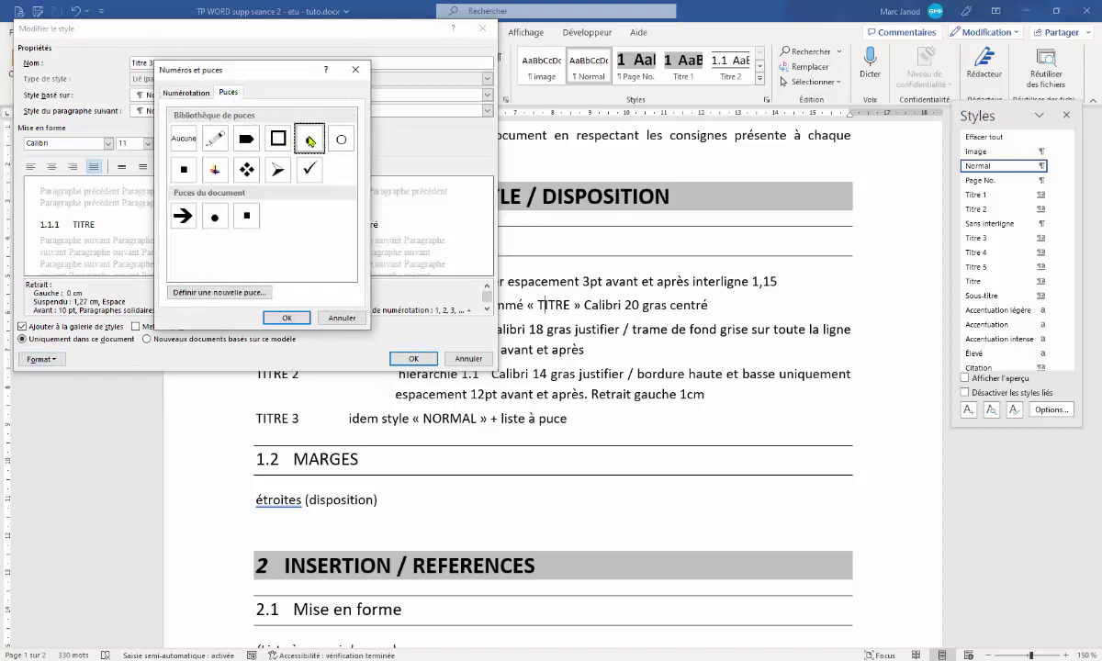
pyautogui.click(286, 317)
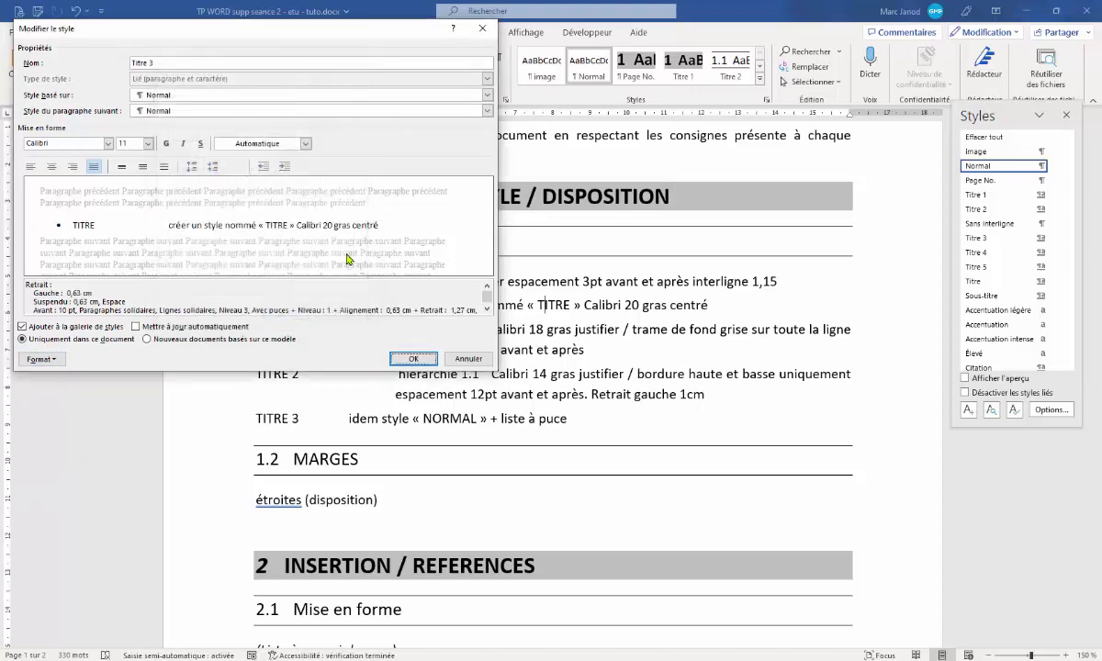
pyautogui.click(413, 359)
# Apply the Titre 3 style to the five lines from NORMAL to TITRE 3 under 1.1 STYLE
pyautogui.moveTo(574, 407); pyautogui.dragTo(256, 281)
pyautogui.click(761, 82)
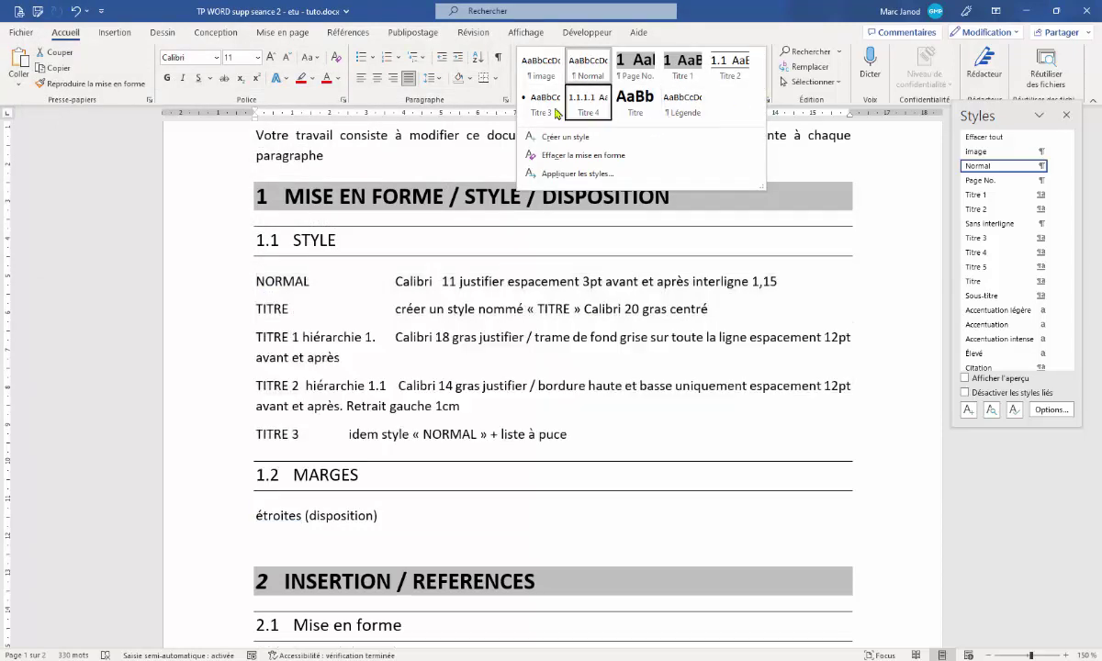
pyautogui.click(538, 109)
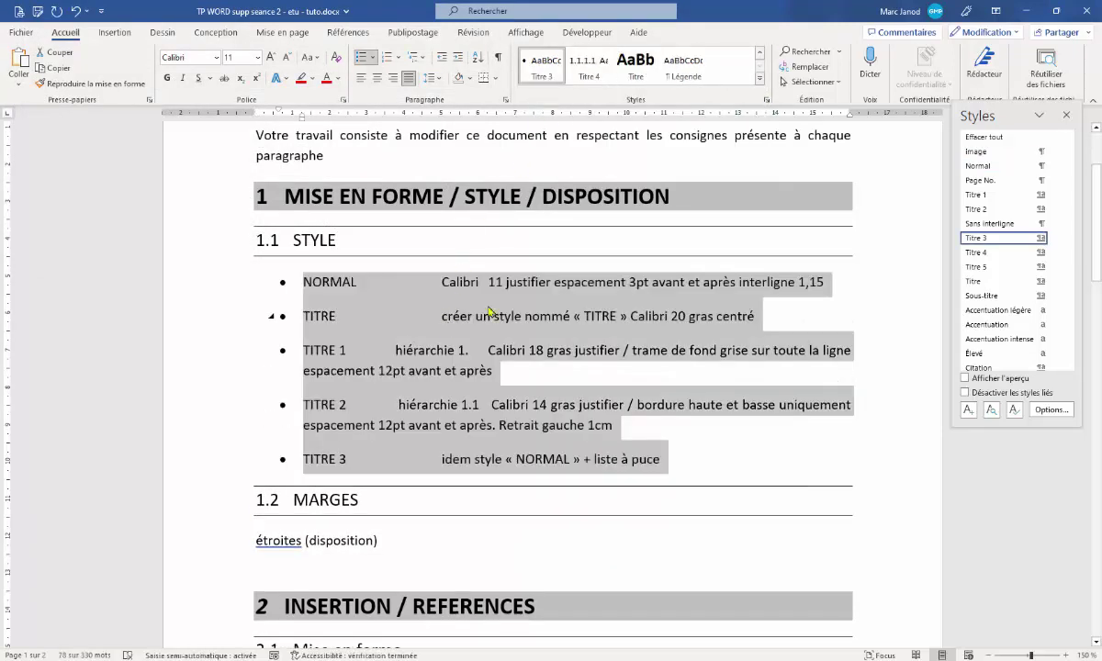
pyautogui.click(489, 314)
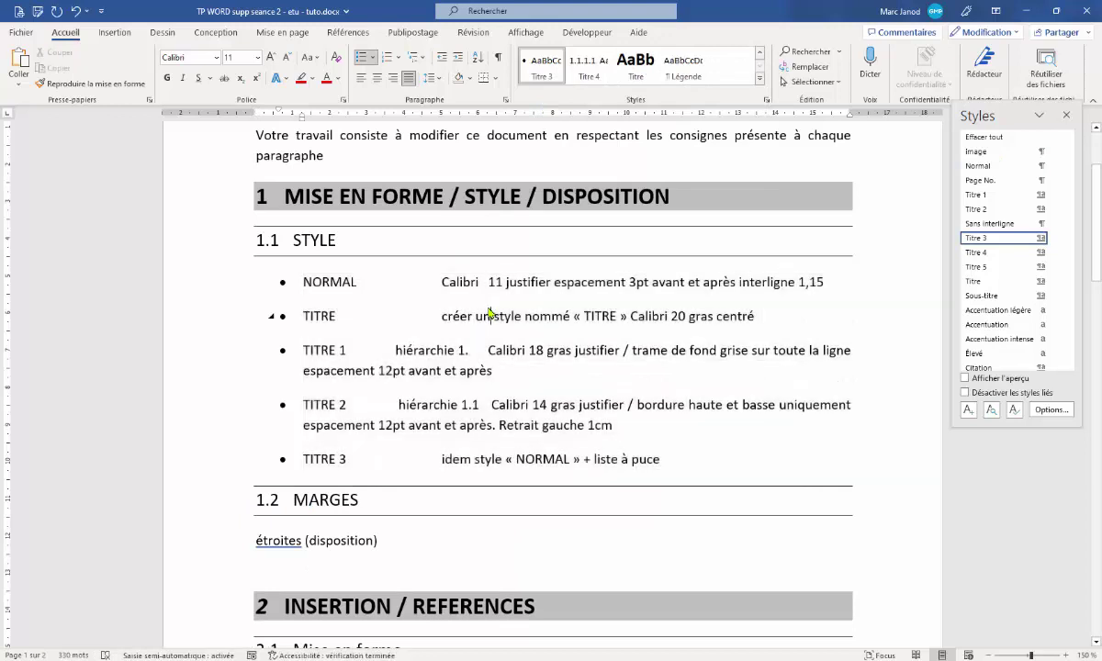
pyautogui.moveTo(673, 459); pyautogui.dragTo(303, 283)
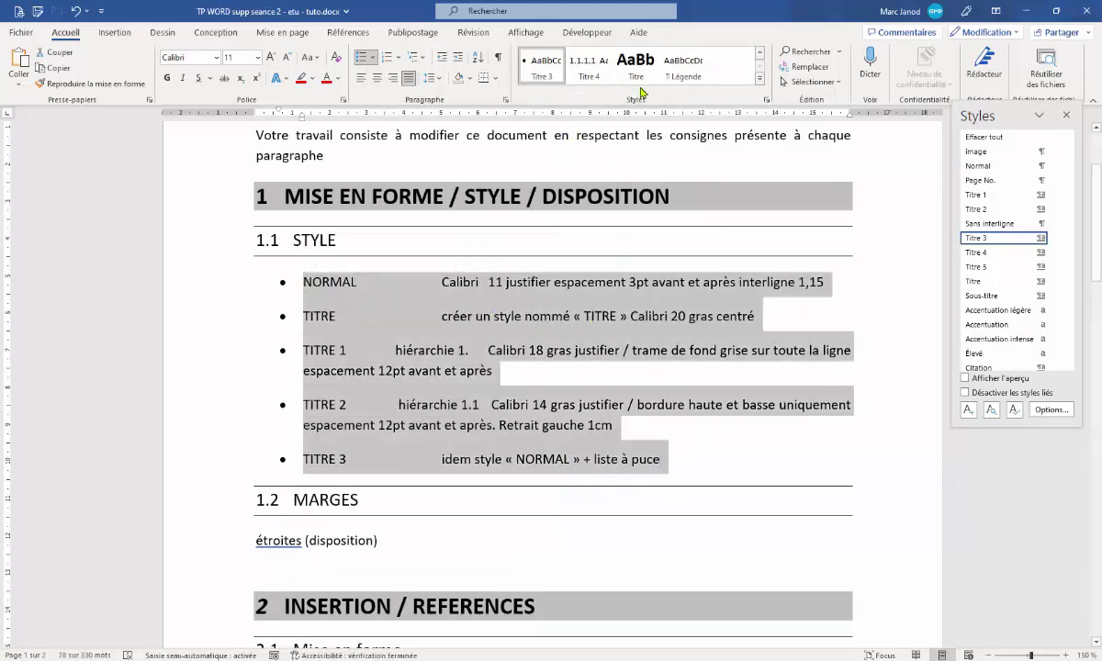
pyautogui.rightClick(542, 60)
pyautogui.click(591, 91)
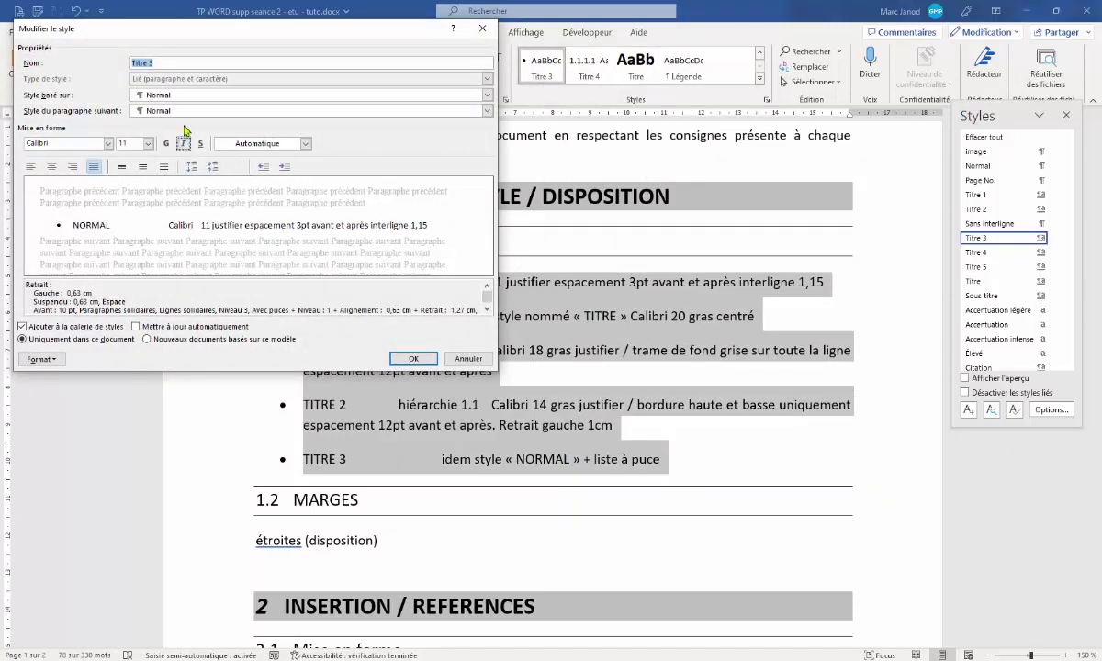
pyautogui.click(410, 355)
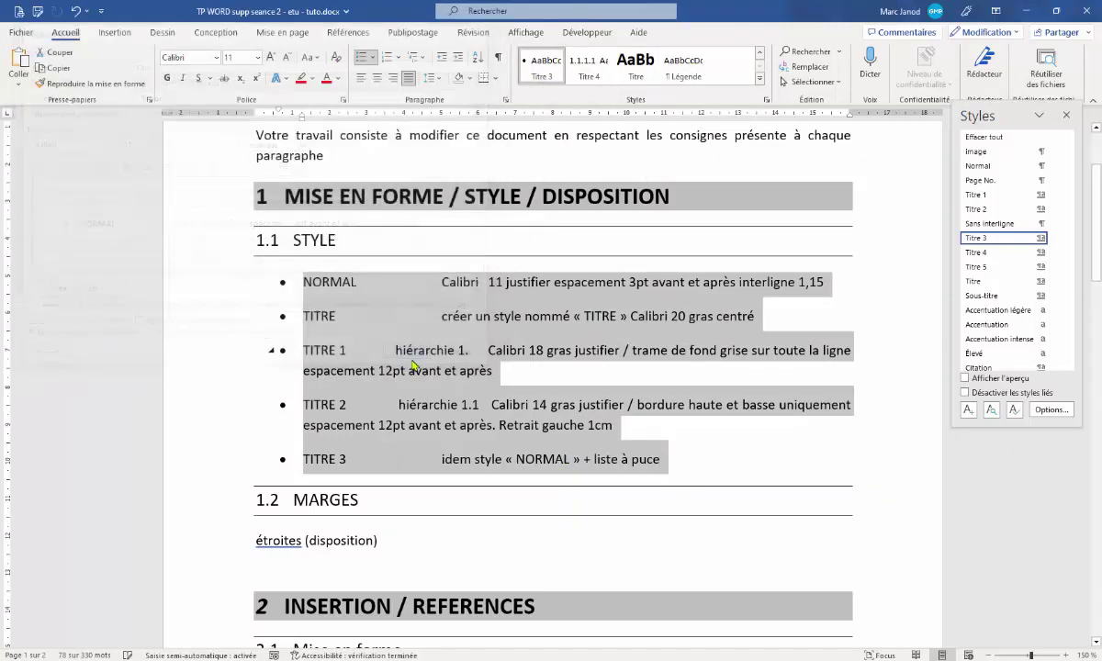
# Insert tabs before the descriptions of the TITRE 1 and TITRE 2 bullets to align them with the other items
pyautogui.click(670, 449)
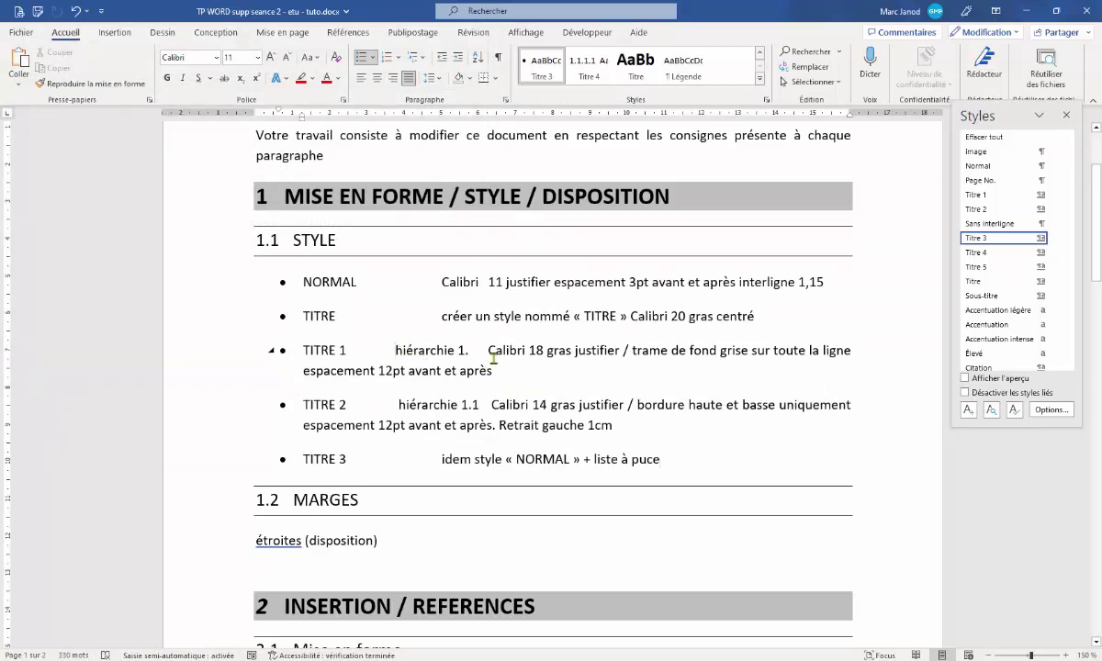
pyautogui.press('Tab')
pyautogui.press('Tab')
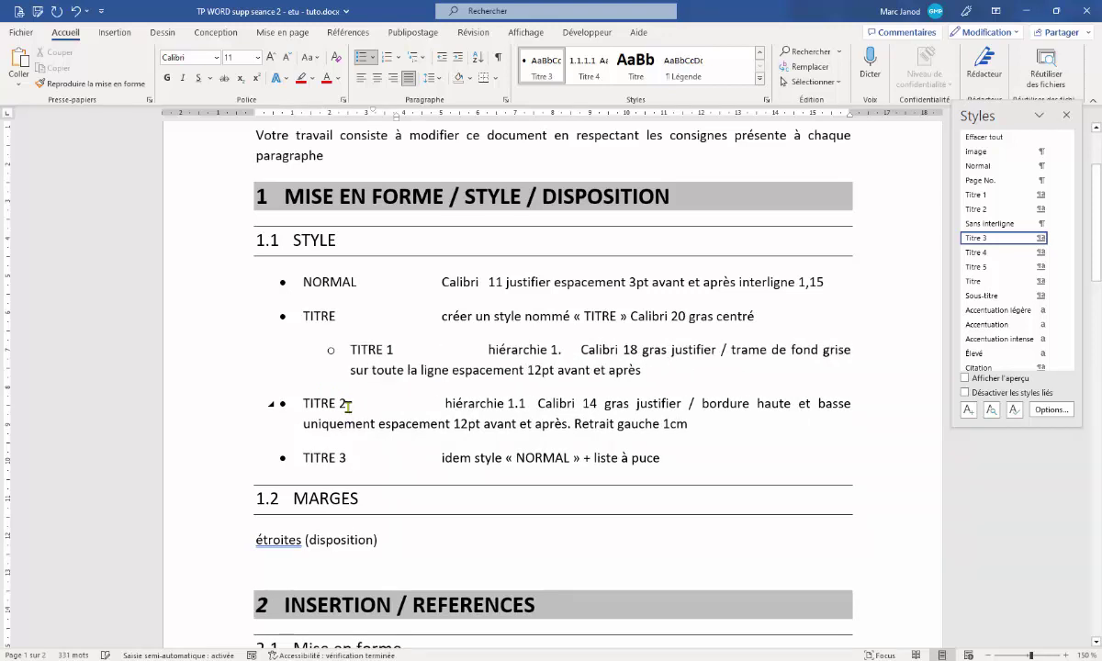
# Set the document's page margins to the Étroites preset, 1,27 cm on all sides
pyautogui.scroll(-2, 487, 384)
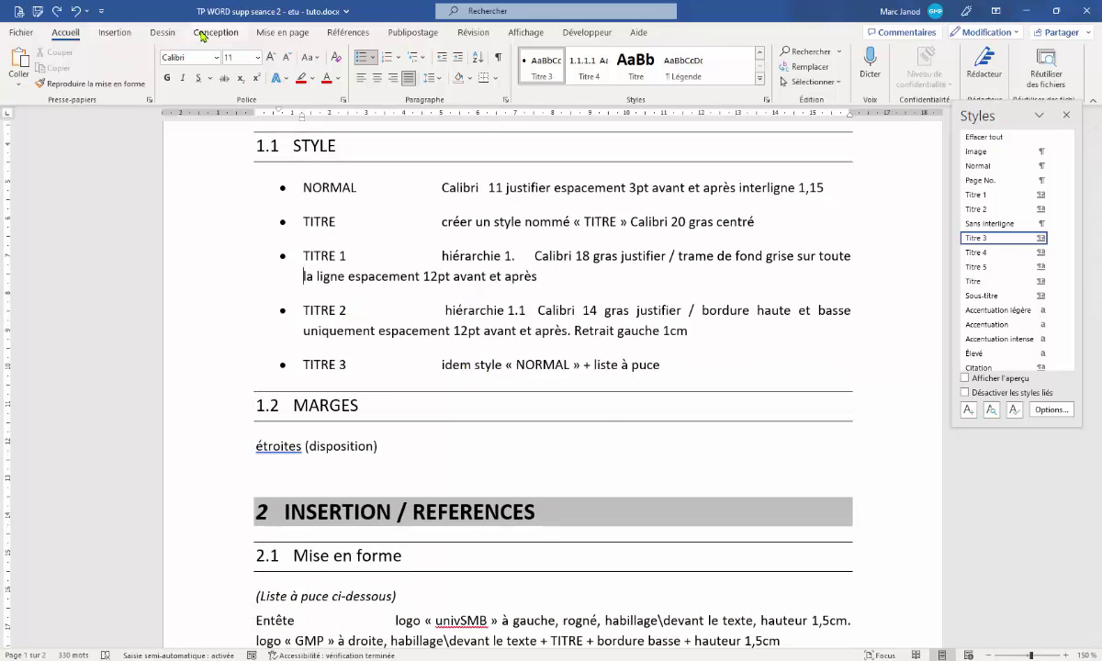
pyautogui.click(235, 35)
pyautogui.click(283, 32)
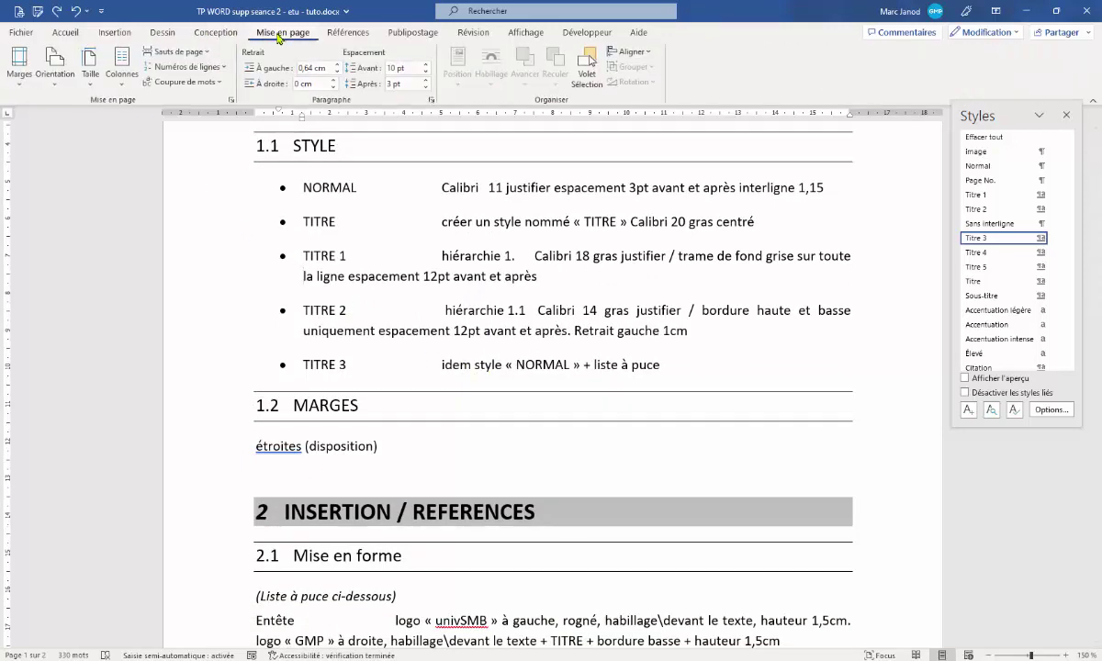
pyautogui.click(20, 64)
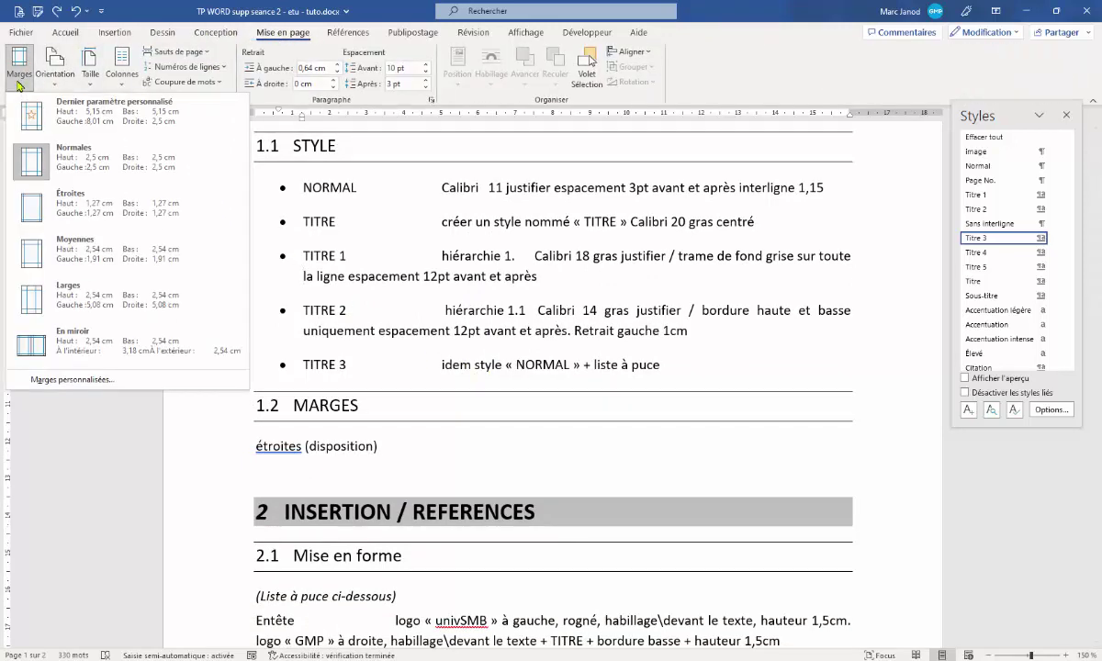
pyautogui.click(75, 212)
# Review the document's new layout and compare it with the corrected PDF in Adobe Acrobat Reader
pyautogui.scroll(5, 367, 230)
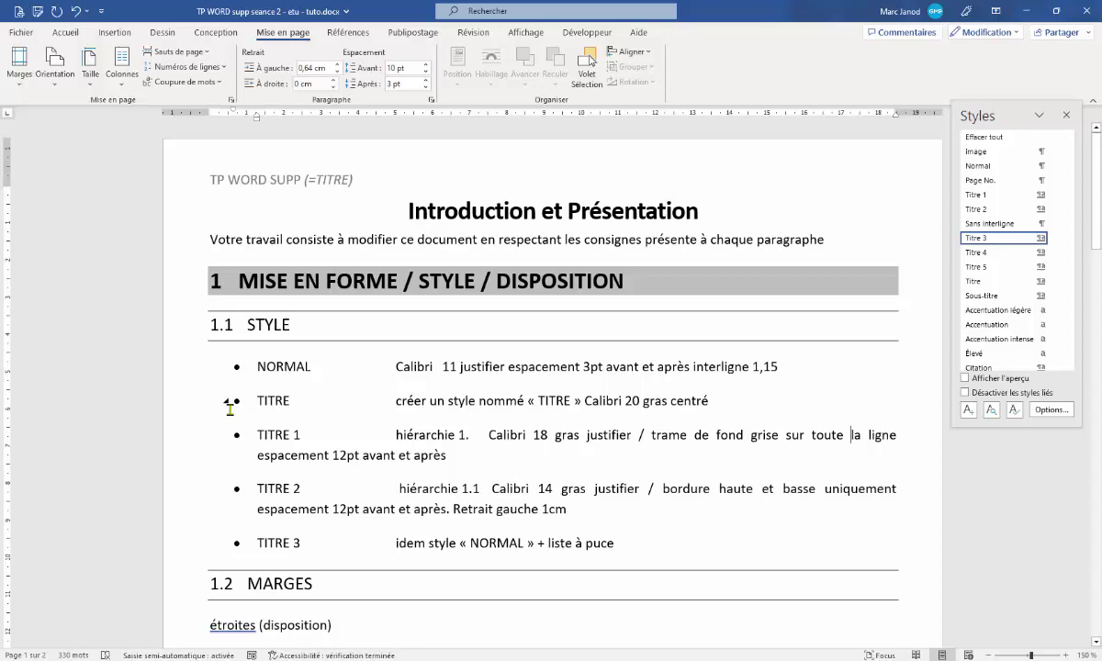
pyautogui.scroll(-3, 256, 404)
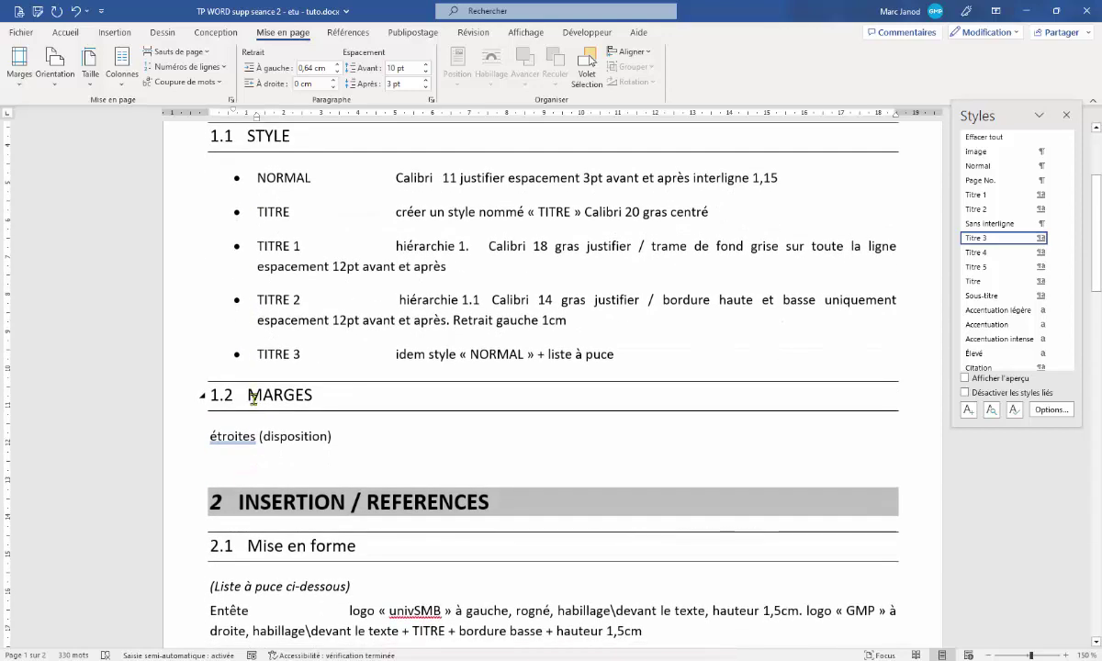
pyautogui.scroll(3, 510, 360)
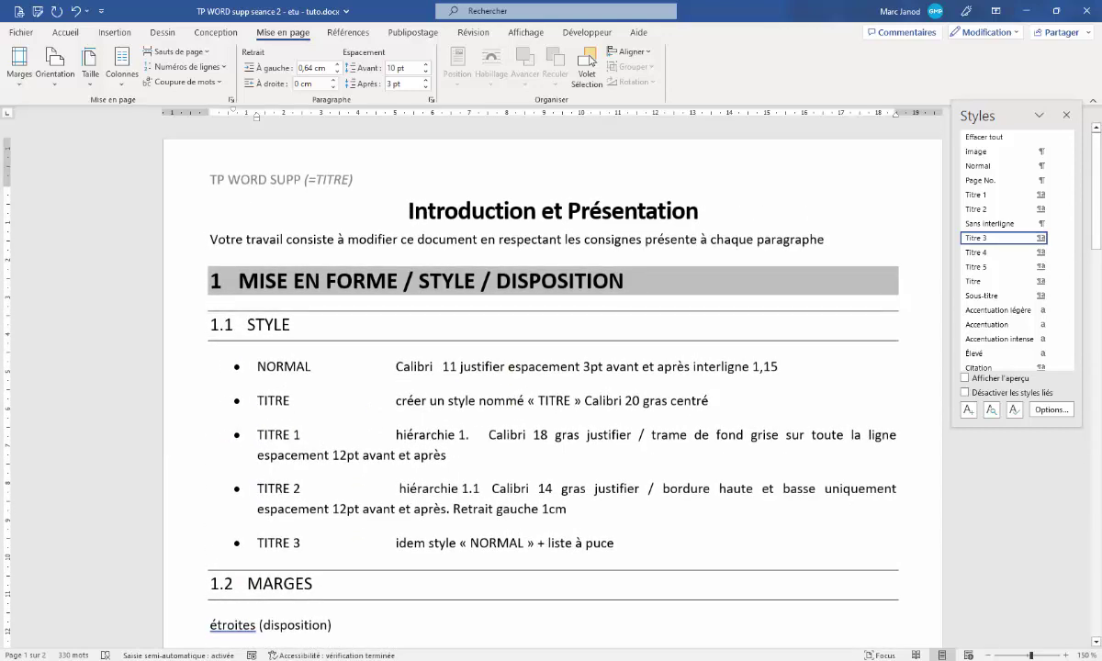
pyautogui.hotkey('alt', 'Tab')
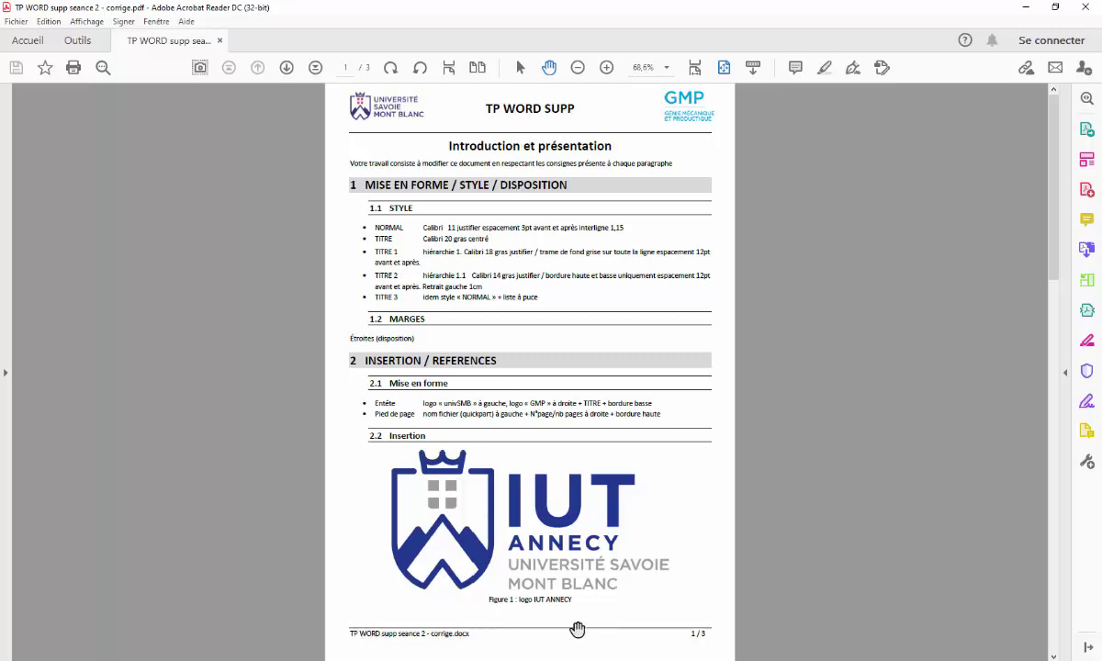
pyautogui.click(1015, 7)
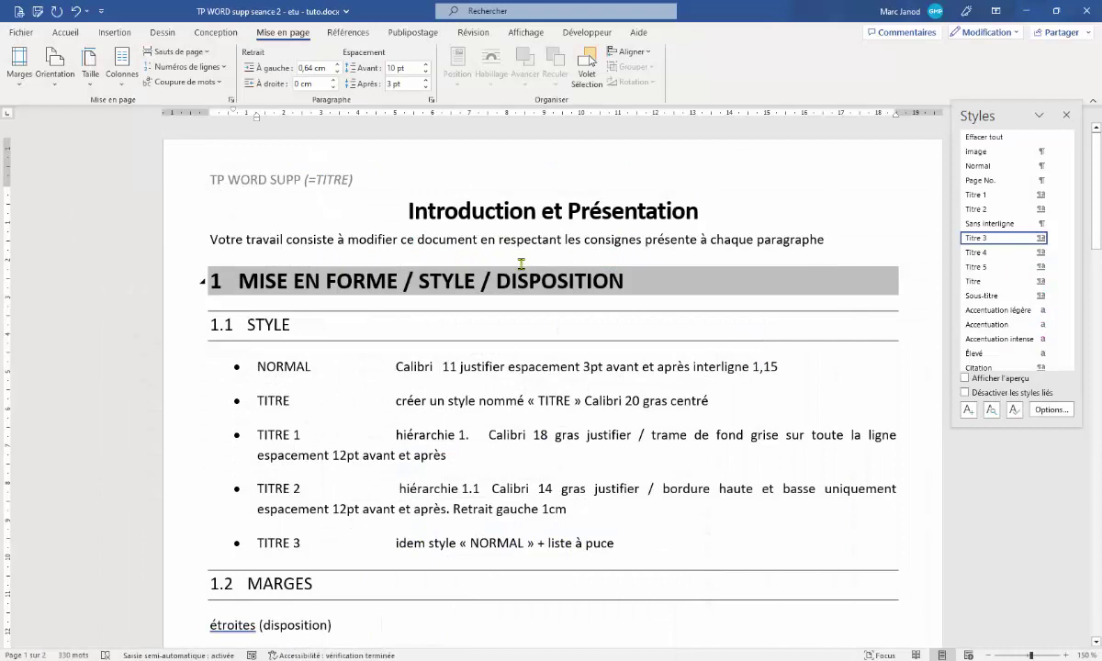
# Open the page header for editing and delete "(=TITRE)" after TP WORD SUPP
pyautogui.doubleClick(373, 176)
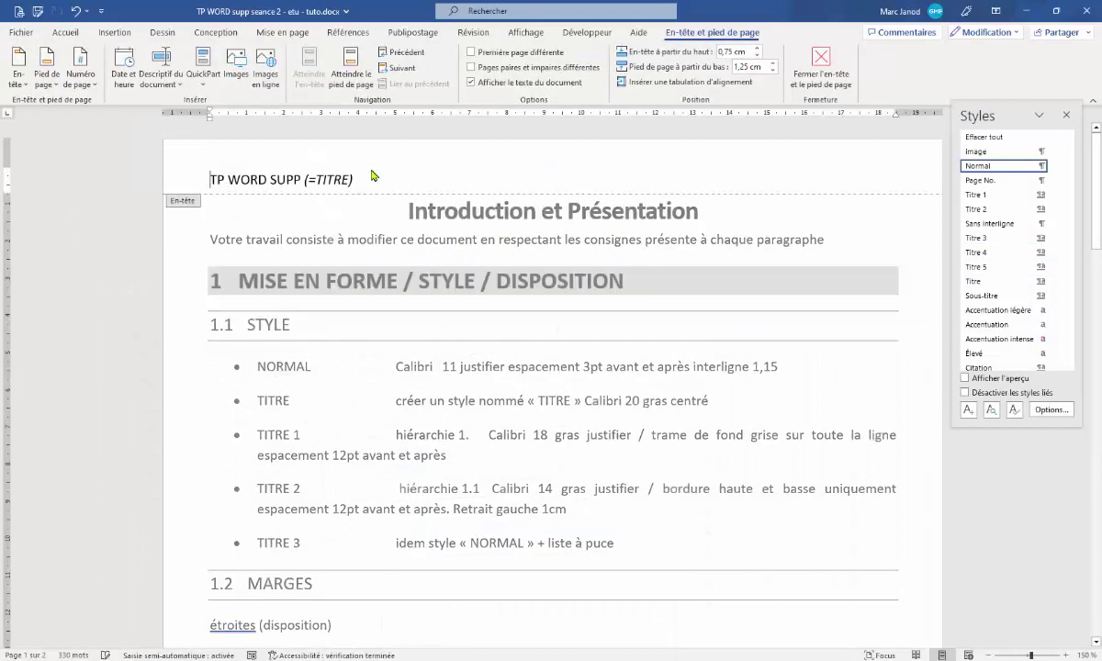
pyautogui.press('End')
pyautogui.moveTo(305, 180); pyautogui.dragTo(355, 180)
pyautogui.press('Delete')
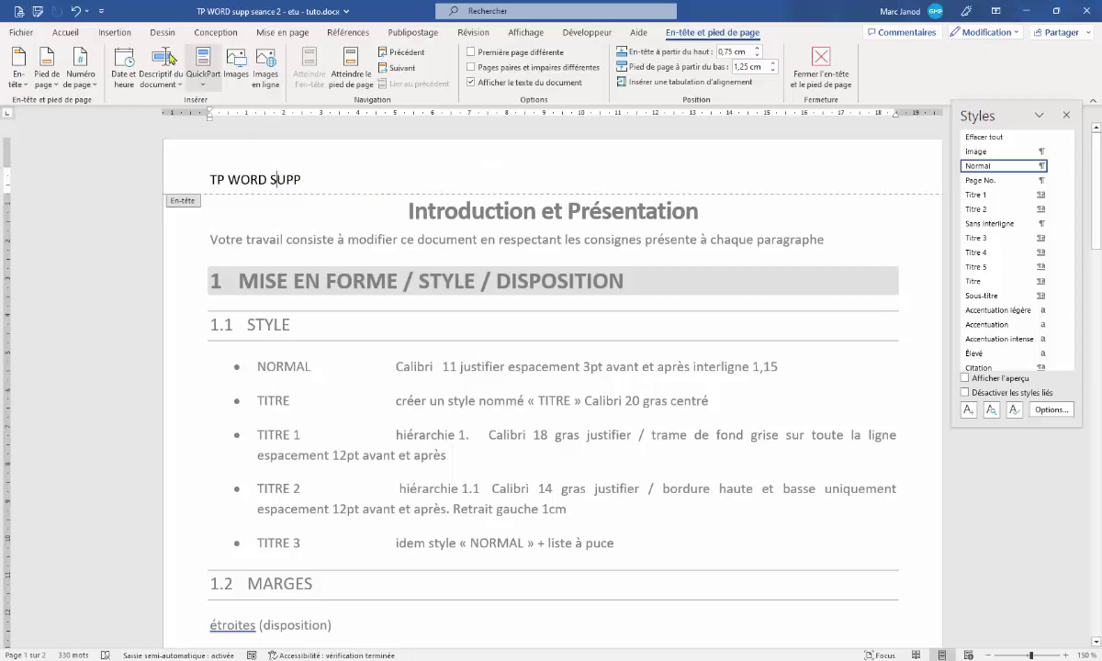
# Apply the Titre style to the header text TP WORD SUPP
pyautogui.click(66, 32)
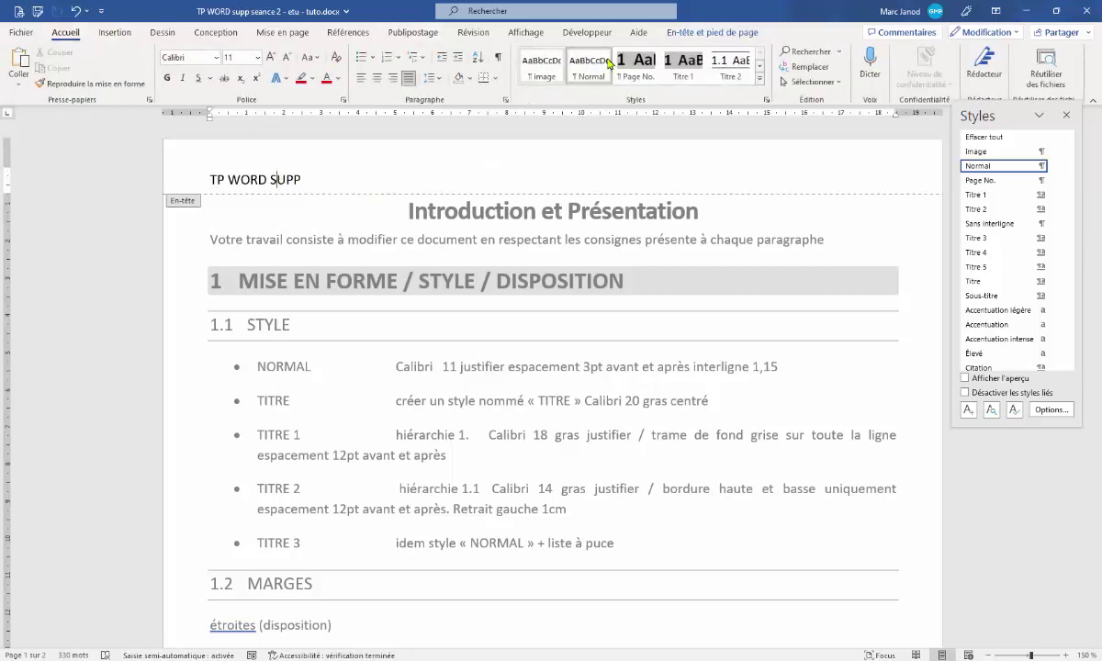
pyautogui.click(760, 78)
pyautogui.click(636, 101)
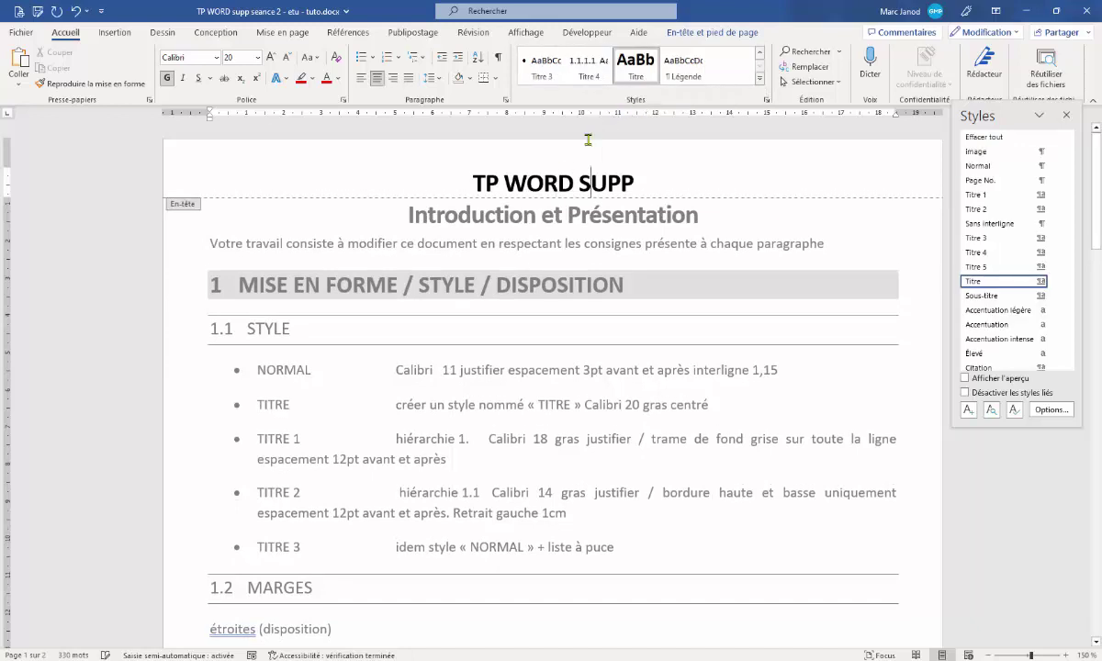
# Insert Logo_USMB_impression_CMJN.jpg before TP WORD SUPP in the header and shrink it to about 1,59 cm high
pyautogui.click(115, 32)
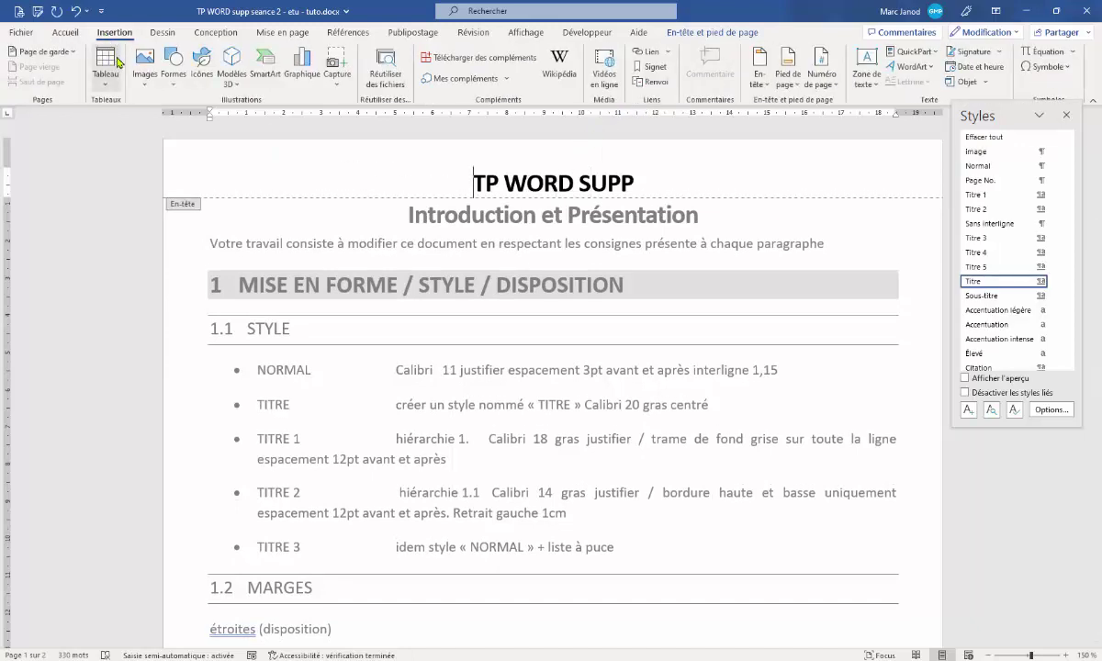
pyautogui.click(142, 63)
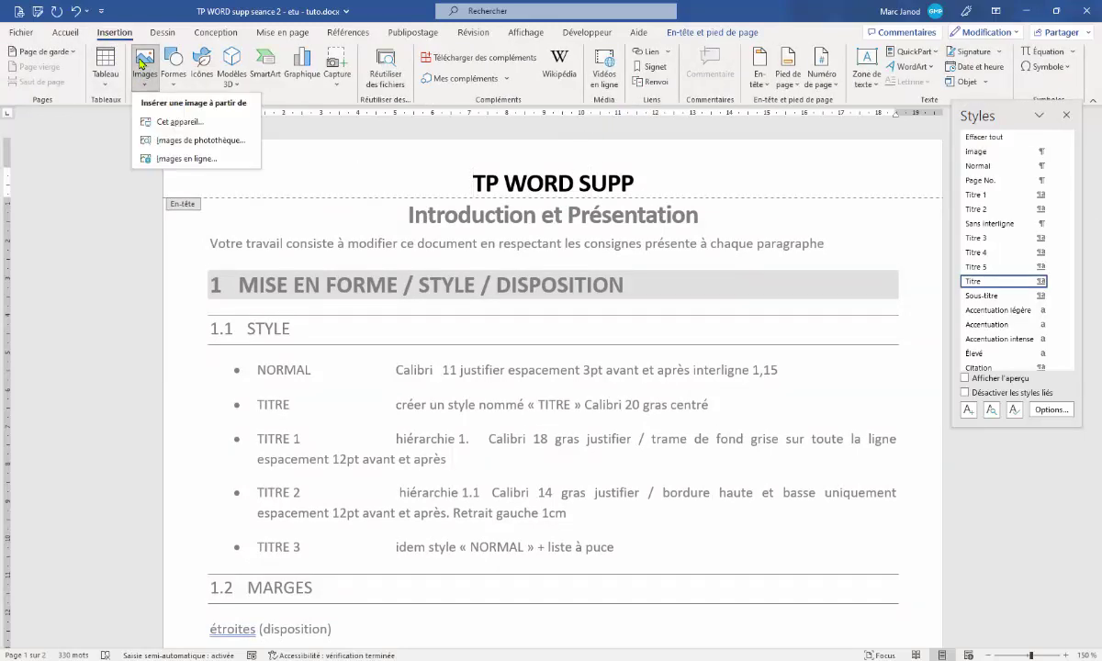
pyautogui.press('Escape')
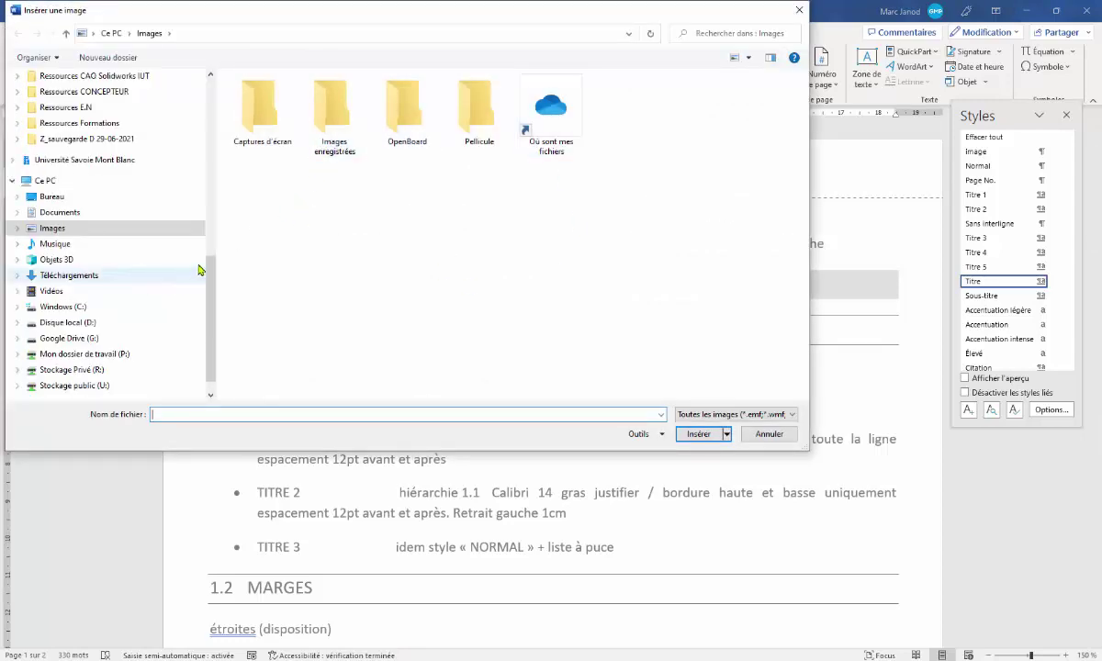
pyautogui.moveTo(217, 13); pyautogui.dragTo(382, 132)
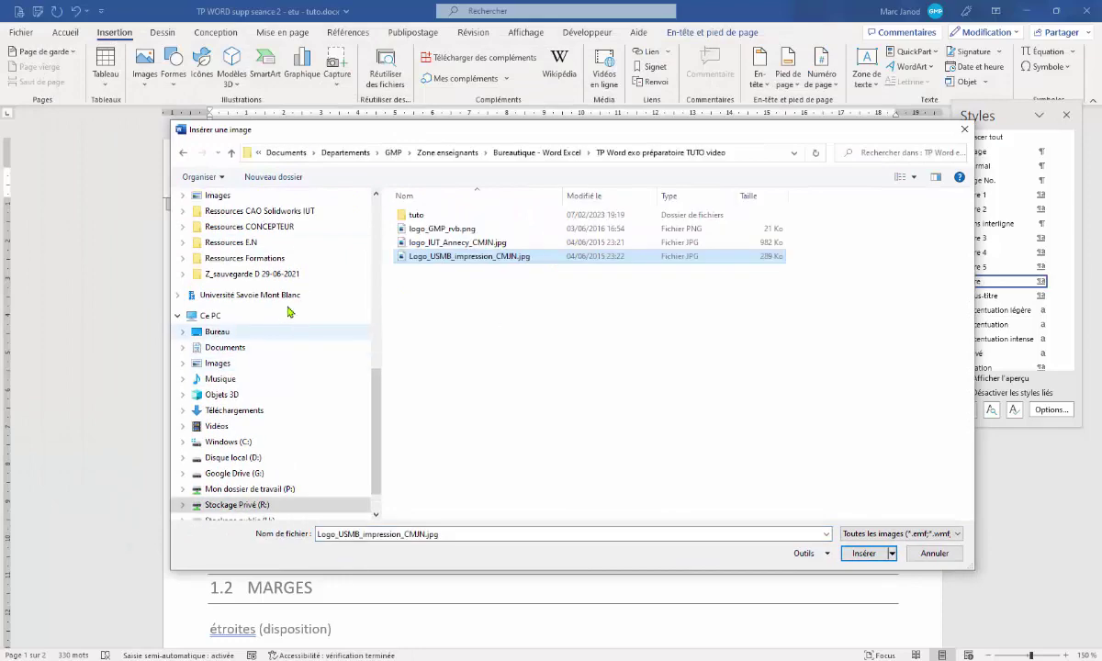
pyautogui.click(863, 553)
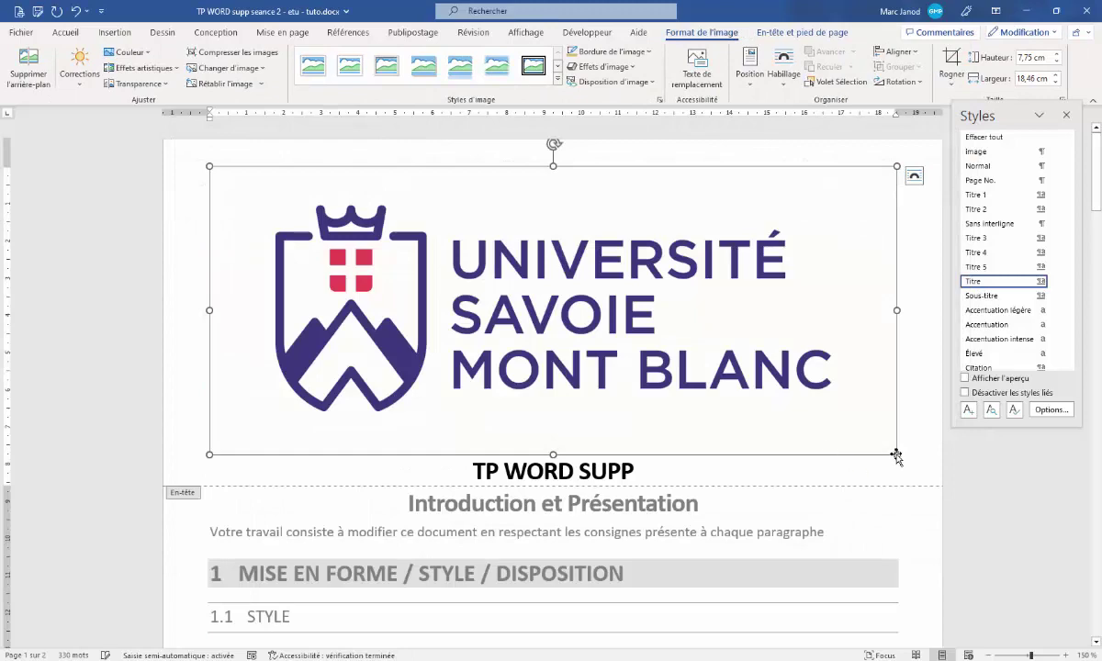
pyautogui.moveTo(896, 456); pyautogui.dragTo(393, 246)
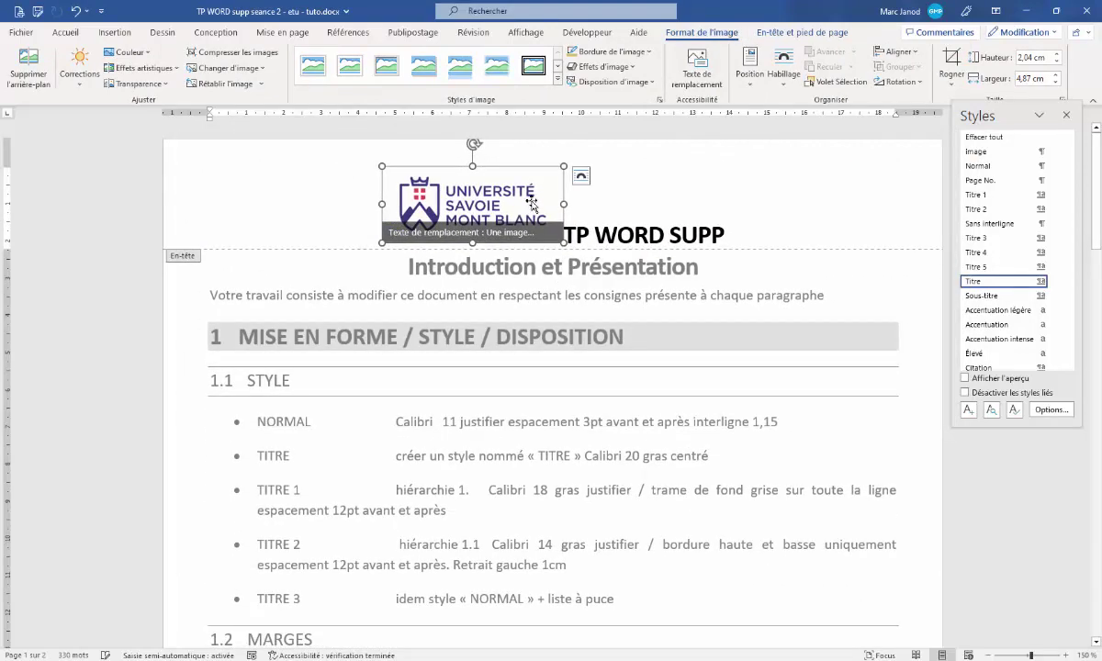
pyautogui.moveTo(564, 244); pyautogui.dragTo(539, 226)
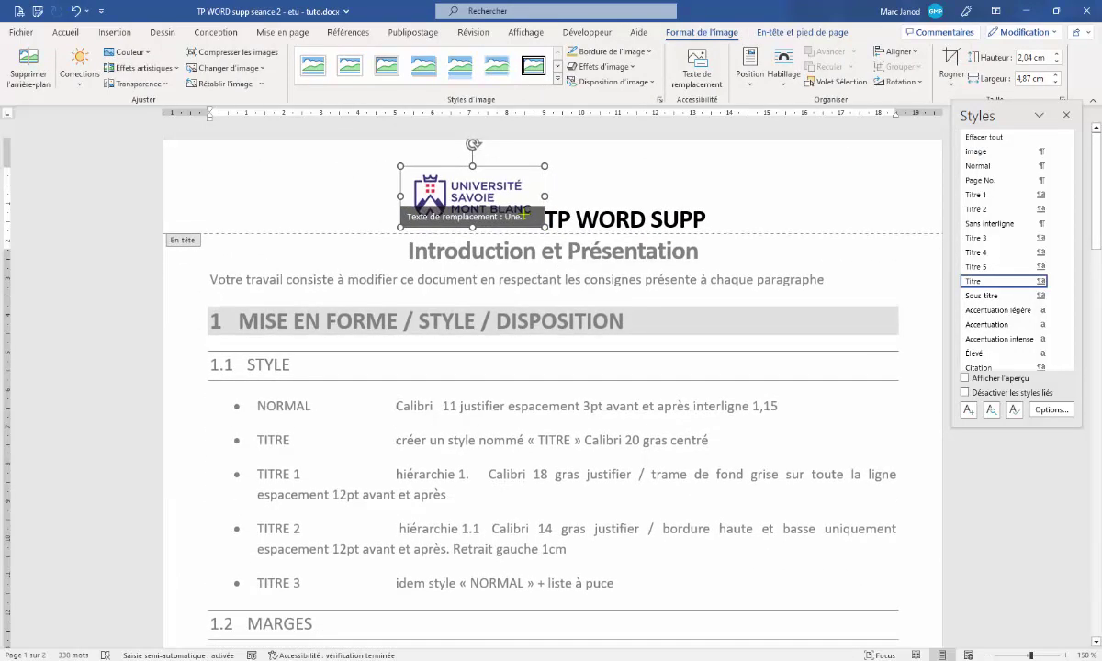
# Insert logo_GMP_rvb.png after TP WORD SUPP in the header and shrink it to about 1,64 cm high
pyautogui.click(761, 213)
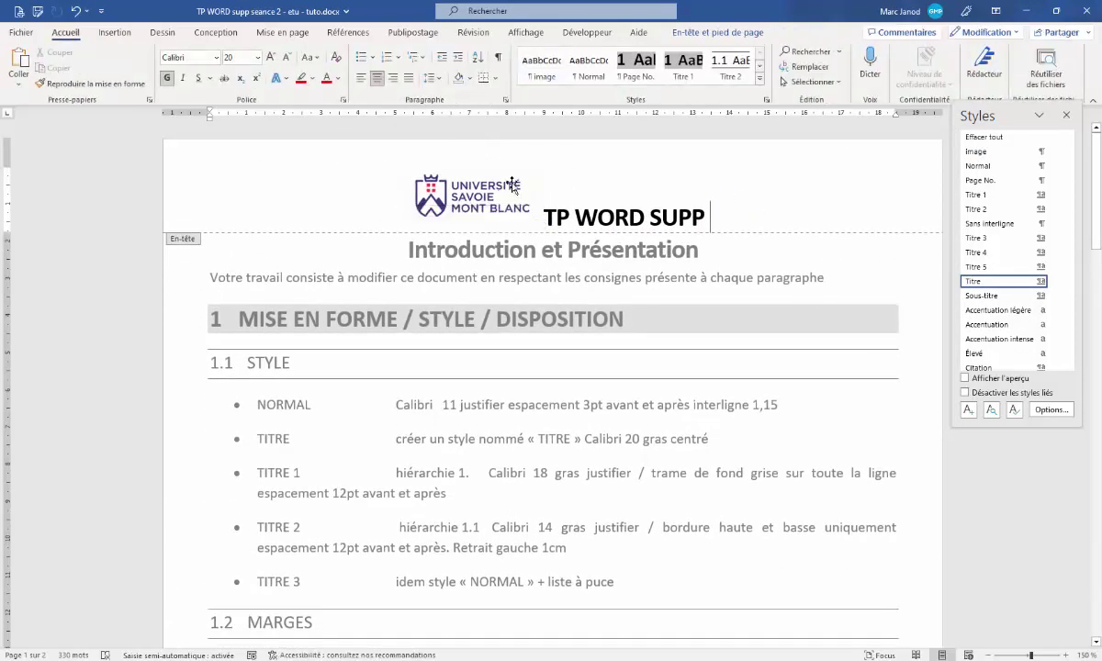
pyautogui.click(98, 33)
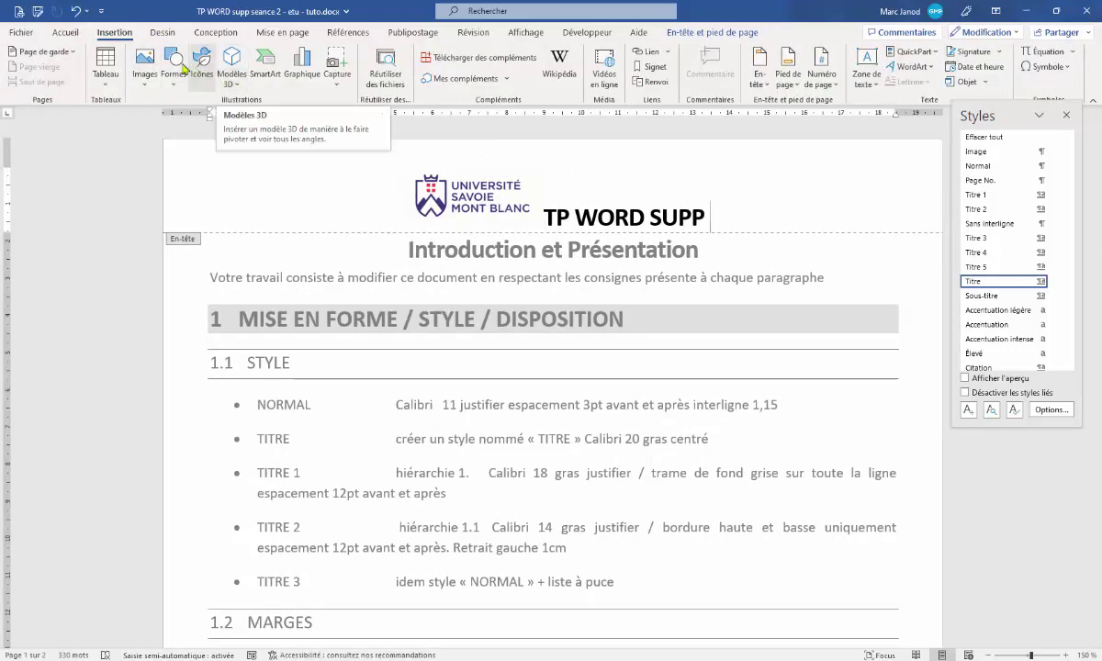
pyautogui.click(144, 66)
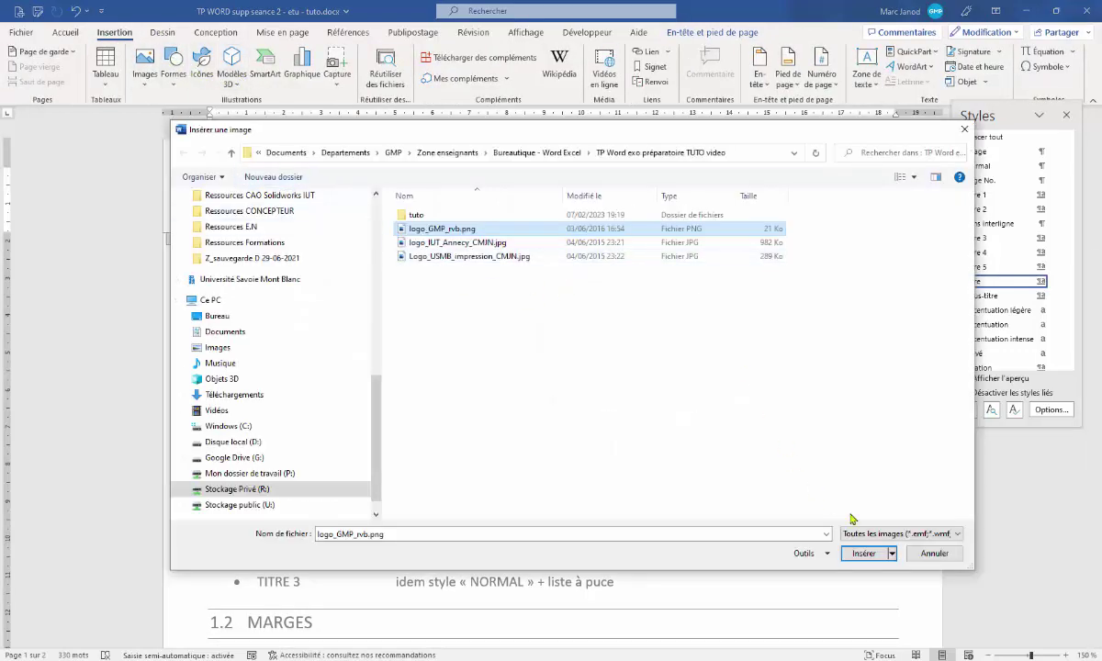
pyautogui.click(864, 554)
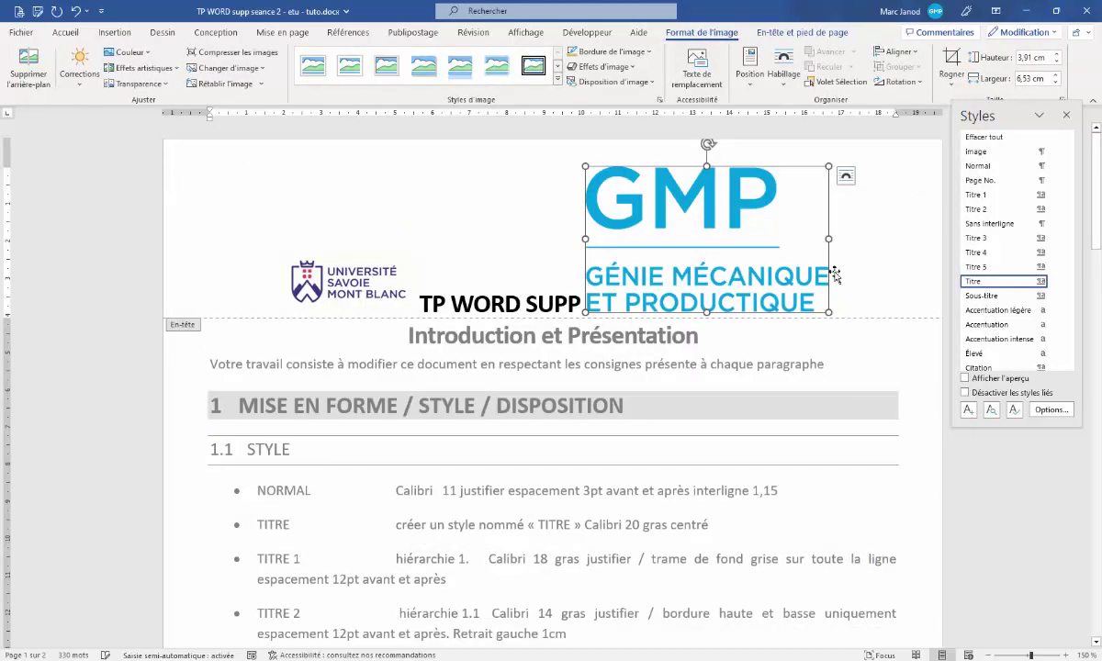
pyautogui.moveTo(828, 312); pyautogui.dragTo(688, 227)
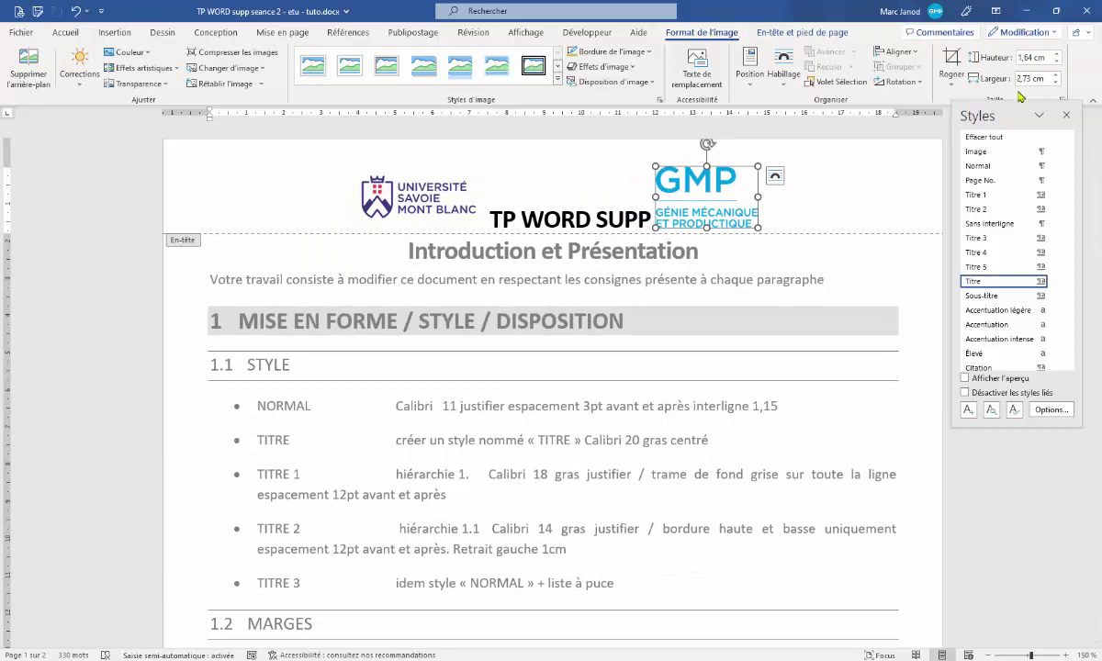
# Set the height of both the GMP logo and the Université Savoie Mont Blanc logo to 1,5 cm
pyautogui.click(1043, 58)
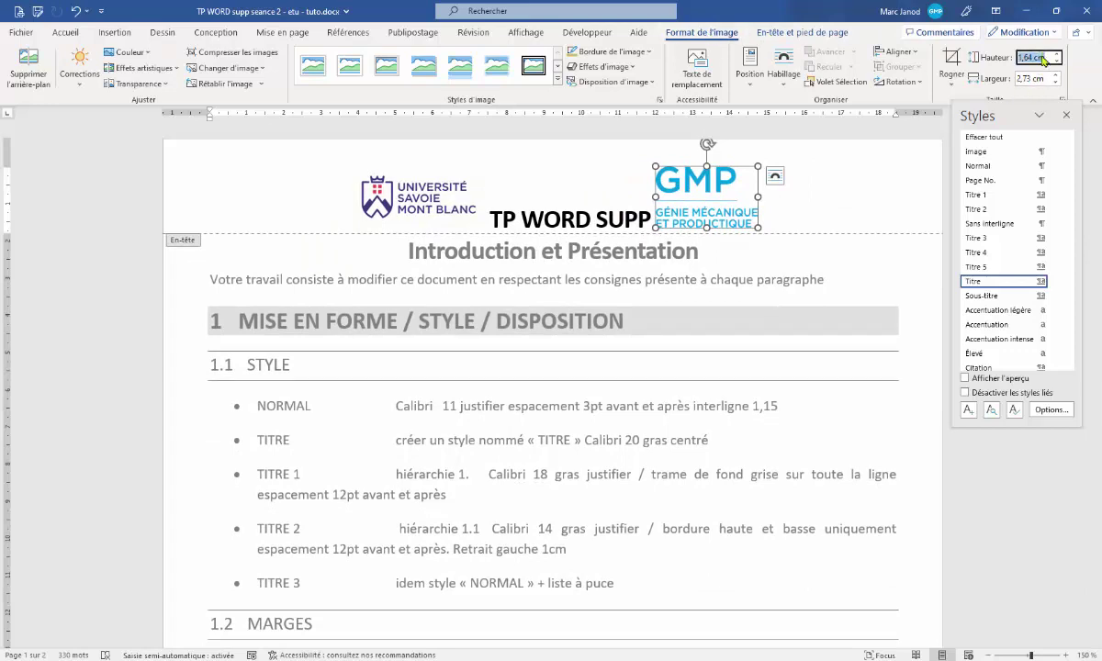
pyautogui.write('1,5')
pyautogui.press('Return')
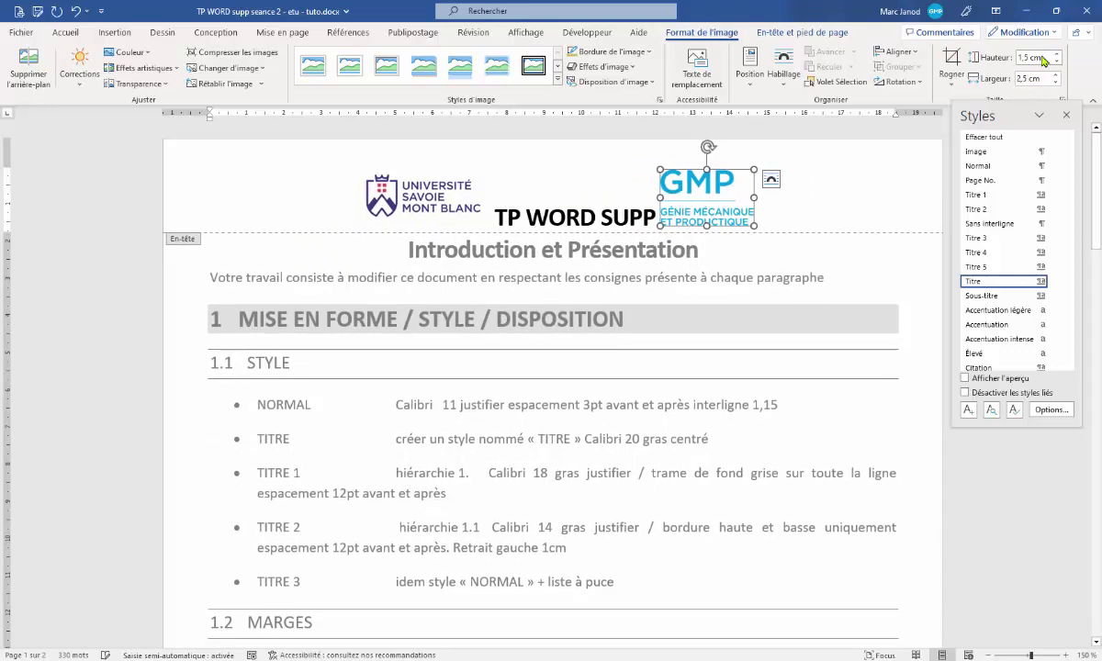
pyautogui.click(420, 200)
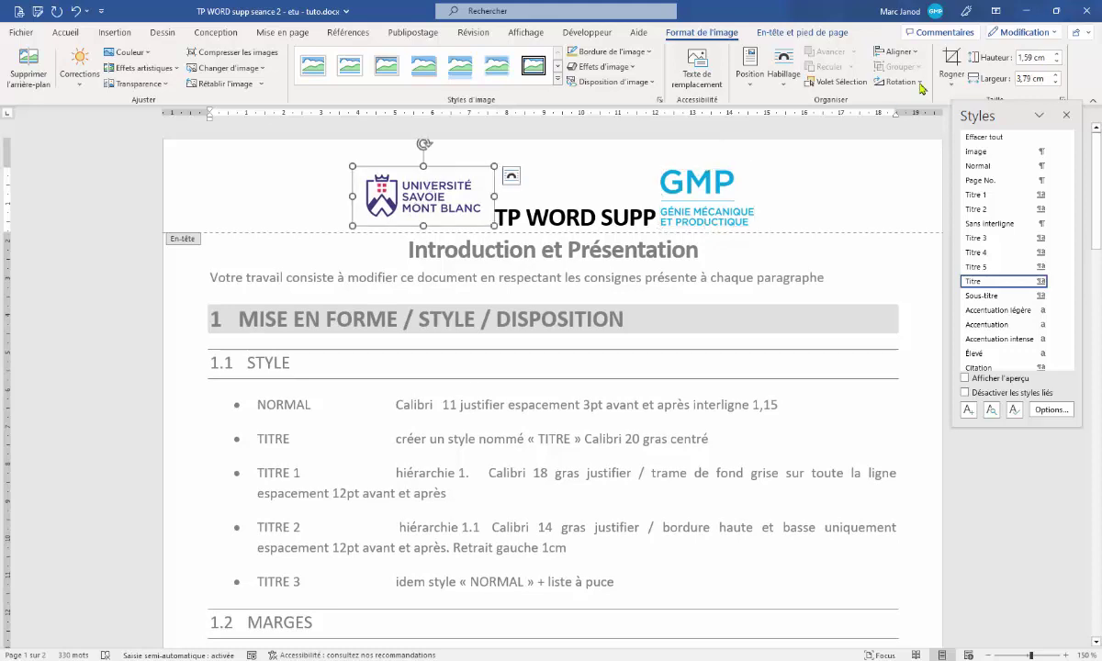
pyautogui.click(1045, 58)
pyautogui.write('1,5')
pyautogui.press('Return')
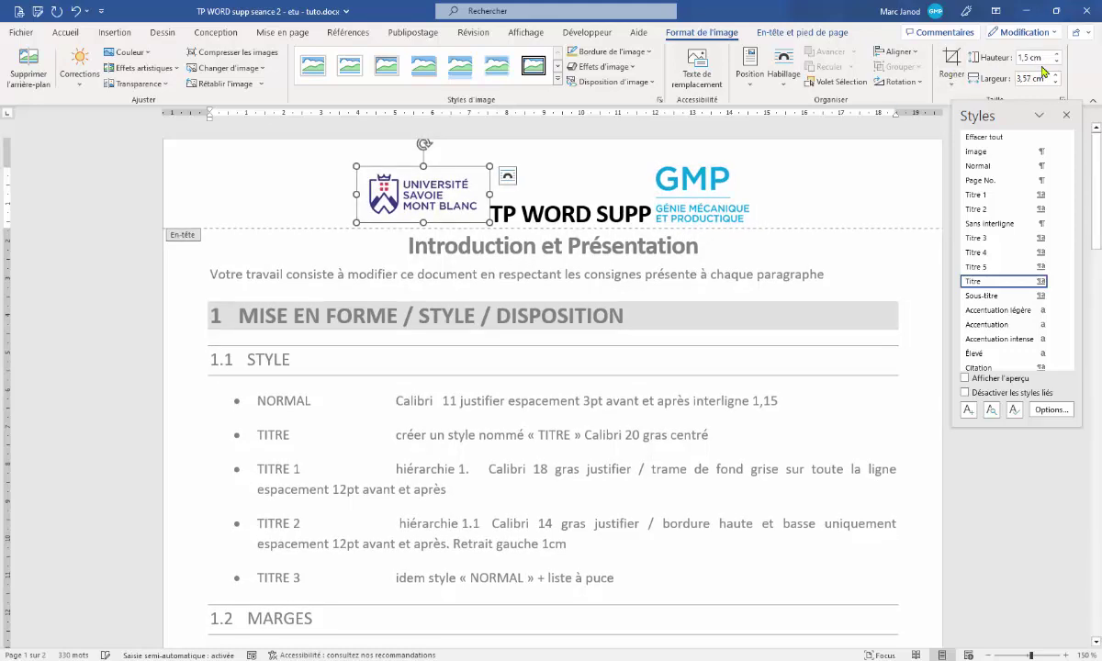
# Set the Université Savoie Mont Blanc logo's wrapping to Devant le texte and move it to the header's left margin
pyautogui.rightClick(411, 200)
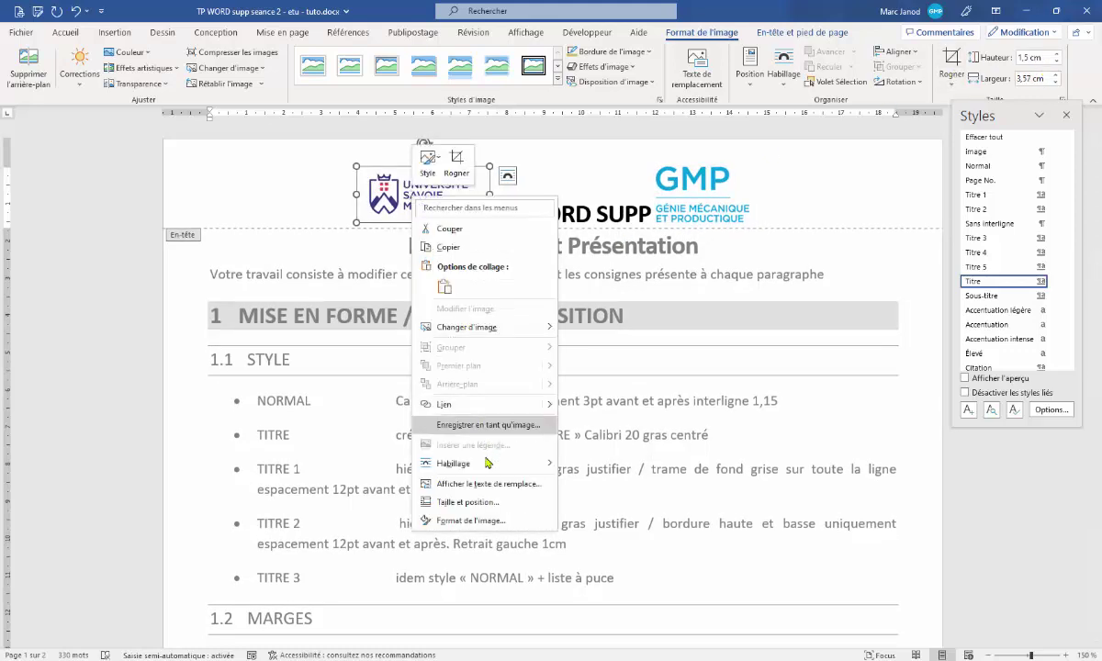
pyautogui.moveTo(530, 533)
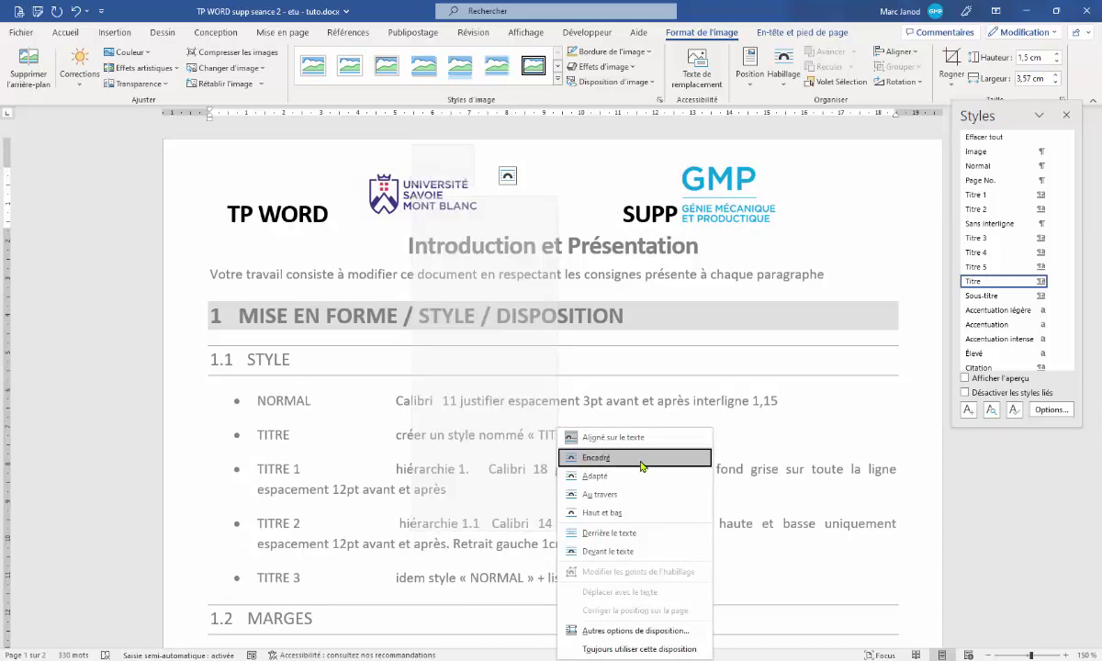
pyautogui.click(609, 552)
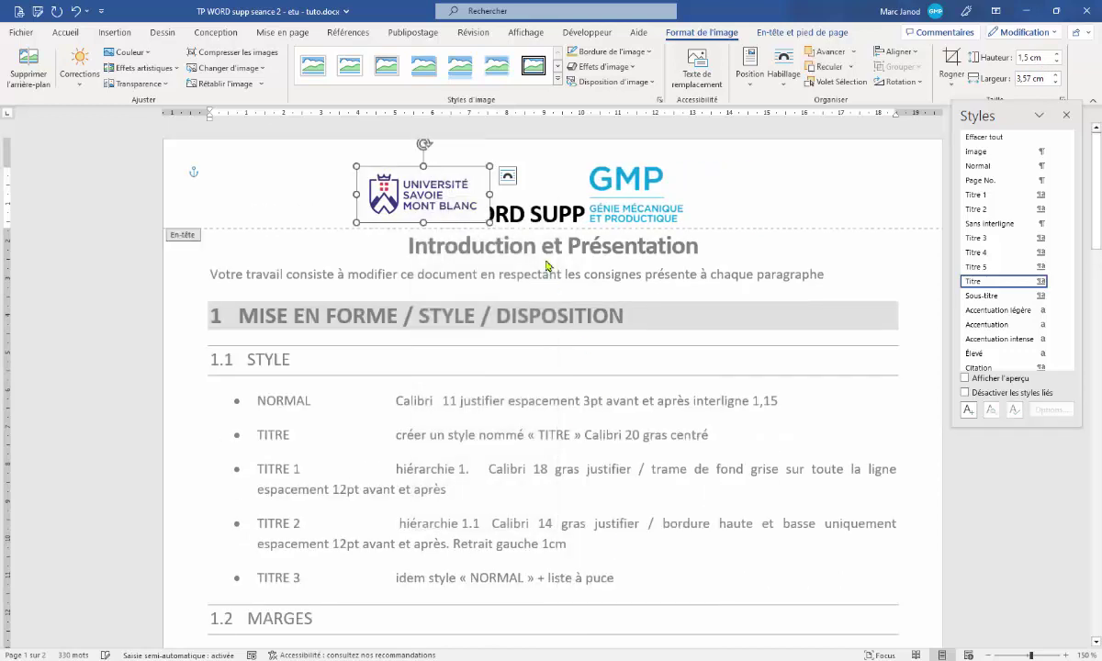
pyautogui.moveTo(420, 179); pyautogui.dragTo(270, 180)
# Set the GMP logo's wrapping to Devant le texte and move it to the header's right margin
pyautogui.rightClick(627, 186)
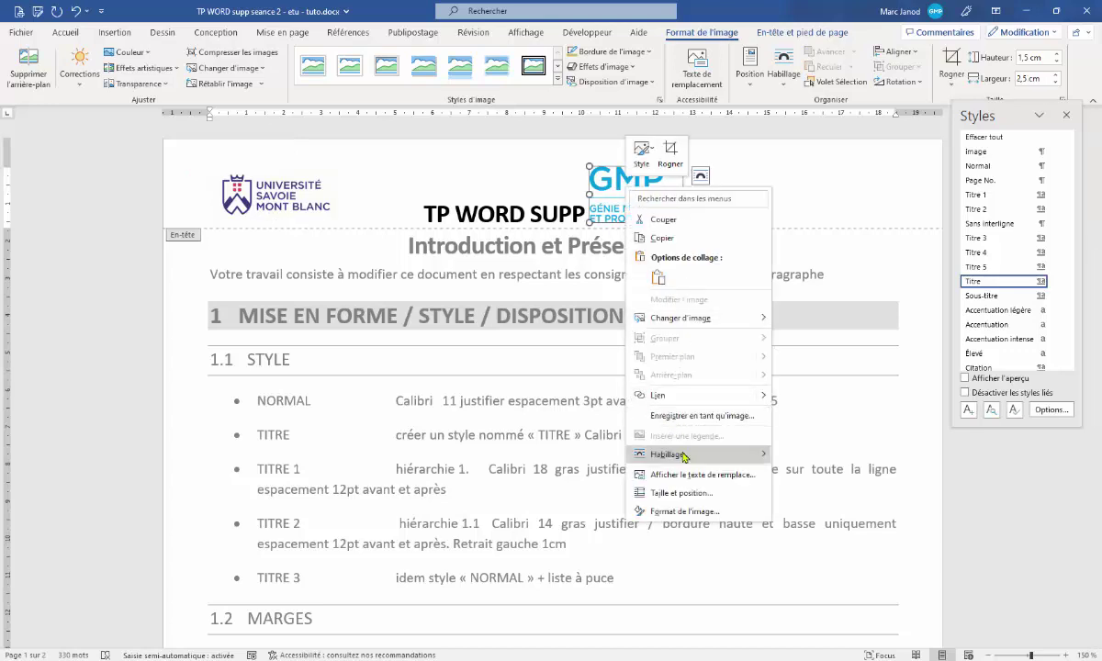
pyautogui.moveTo(683, 457)
pyautogui.click(831, 552)
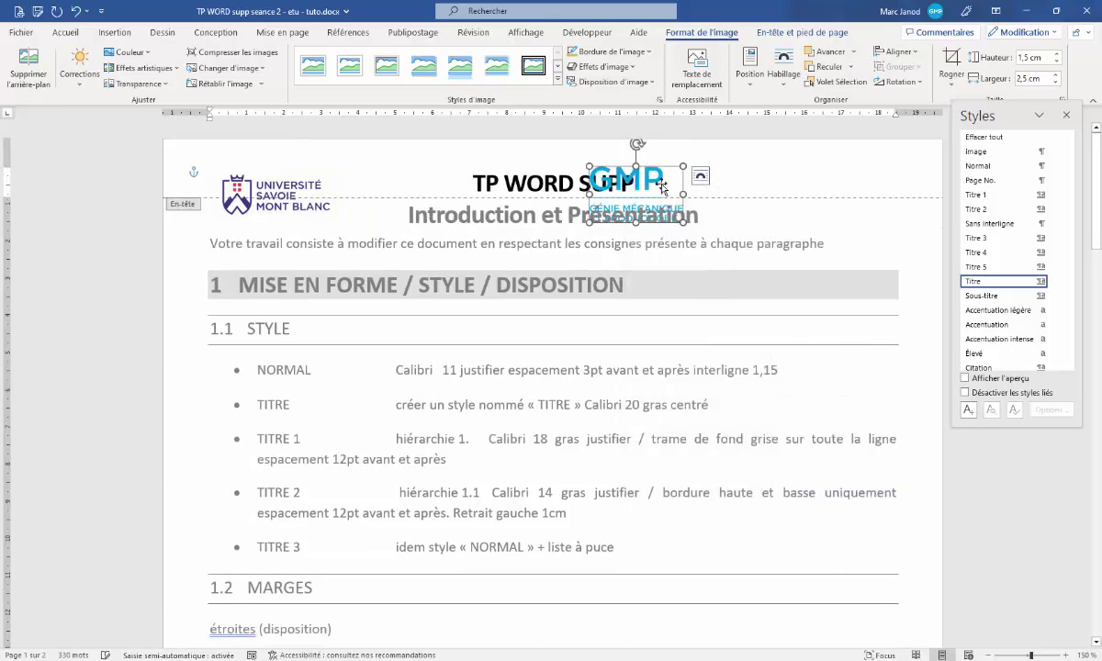
pyautogui.moveTo(661, 186); pyautogui.dragTo(880, 188)
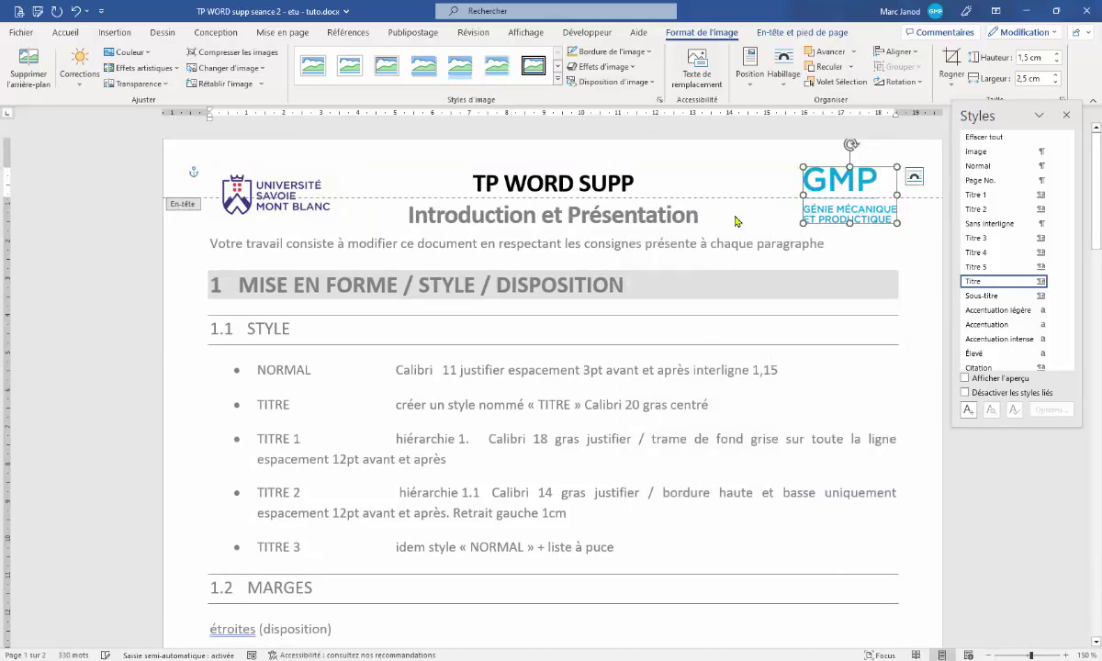
# Add two blank lines under the header title, apply a bottom border, and return to the document body
pyautogui.click(653, 181)
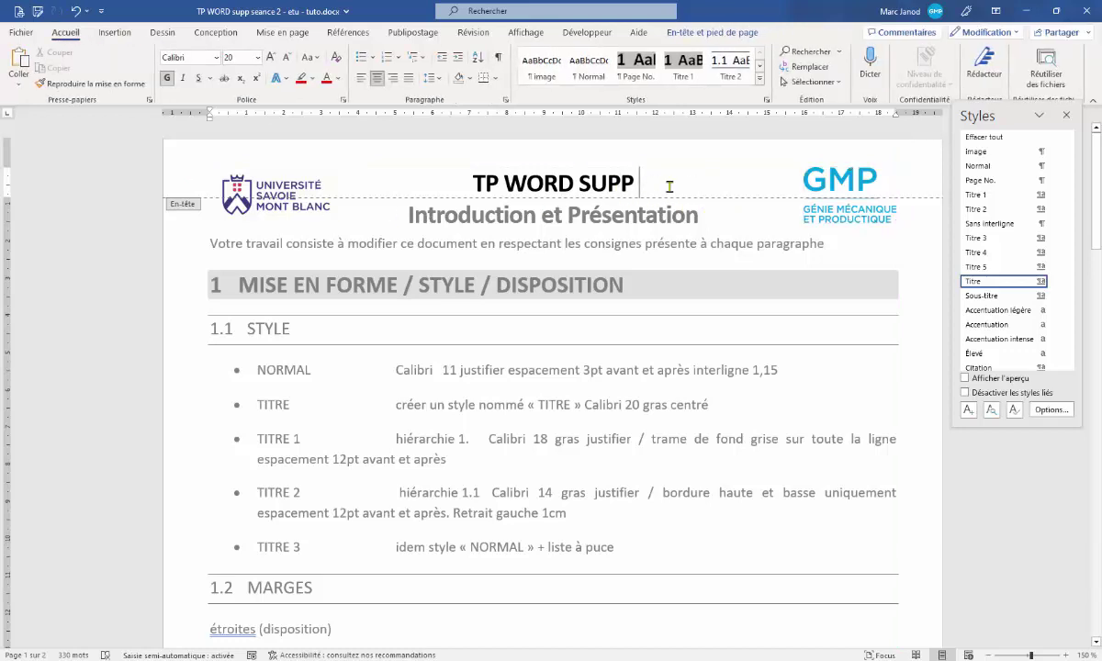
pyautogui.press('Return')
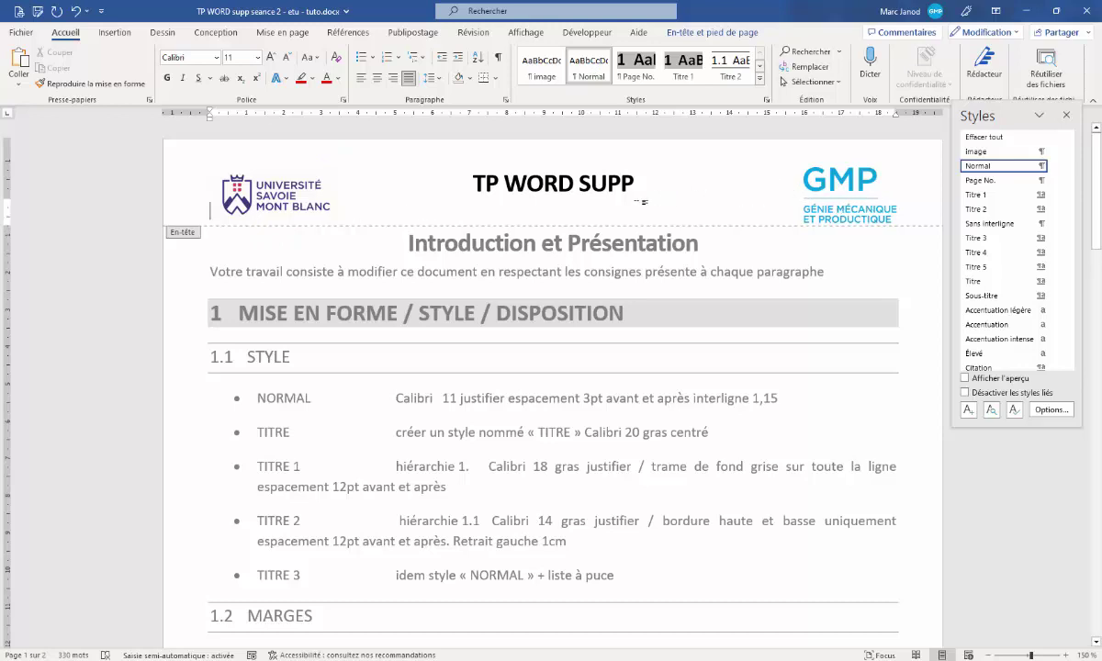
pyautogui.press('Return')
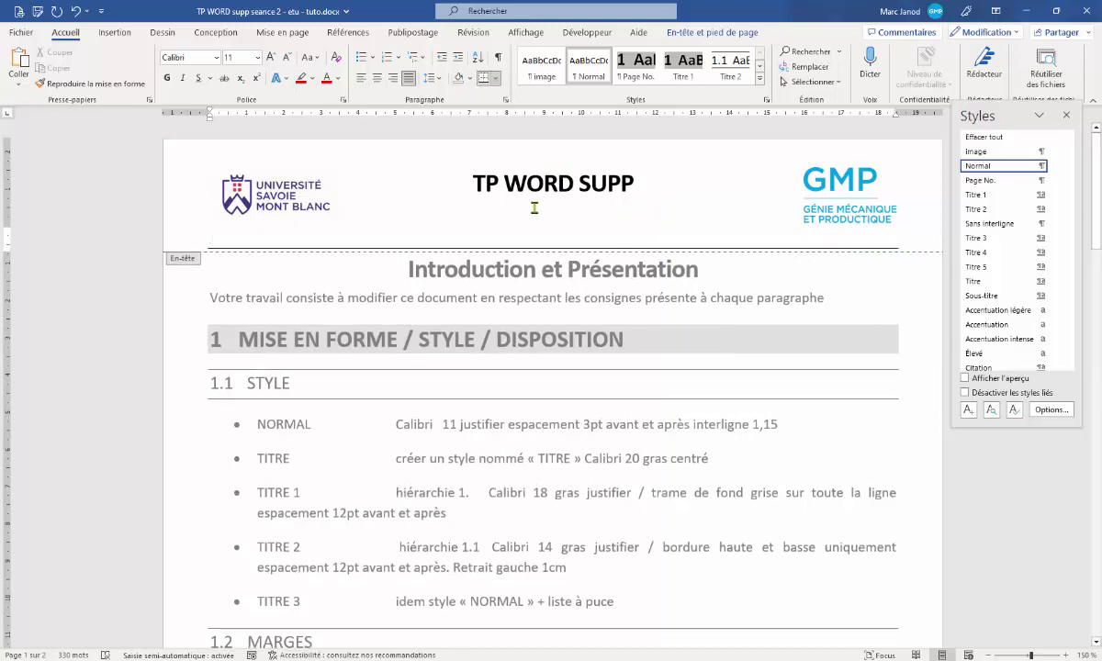
pyautogui.doubleClick(564, 298)
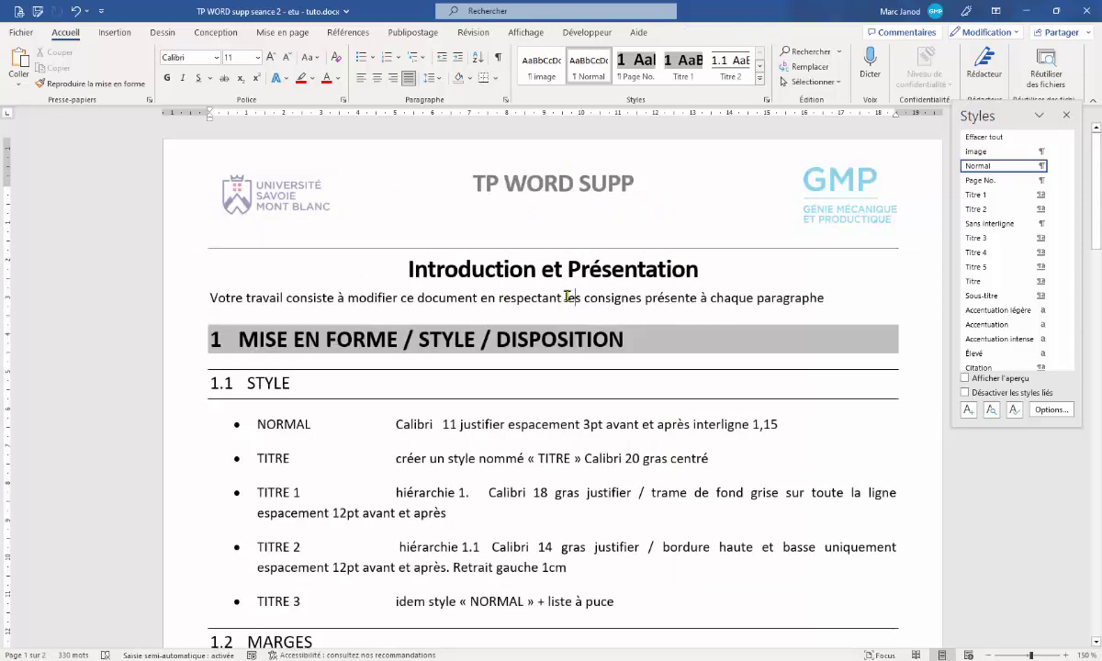
pyautogui.click(540, 270)
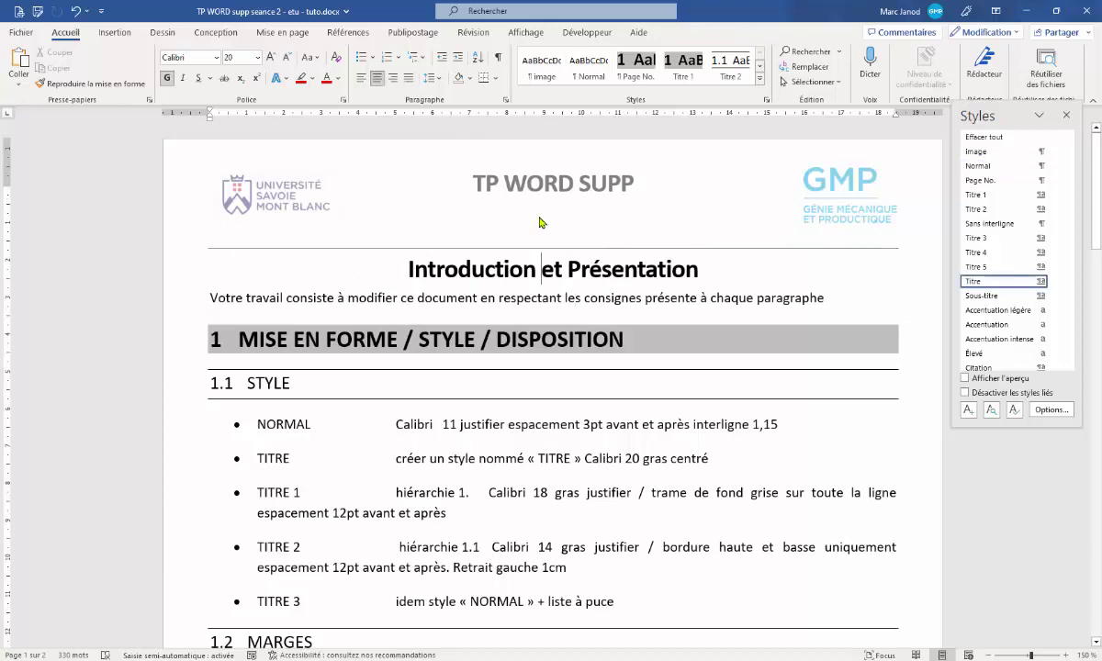
# Try the built-in Quadrillage footer with page numbering for the document
pyautogui.scroll(-10, 487, 386)
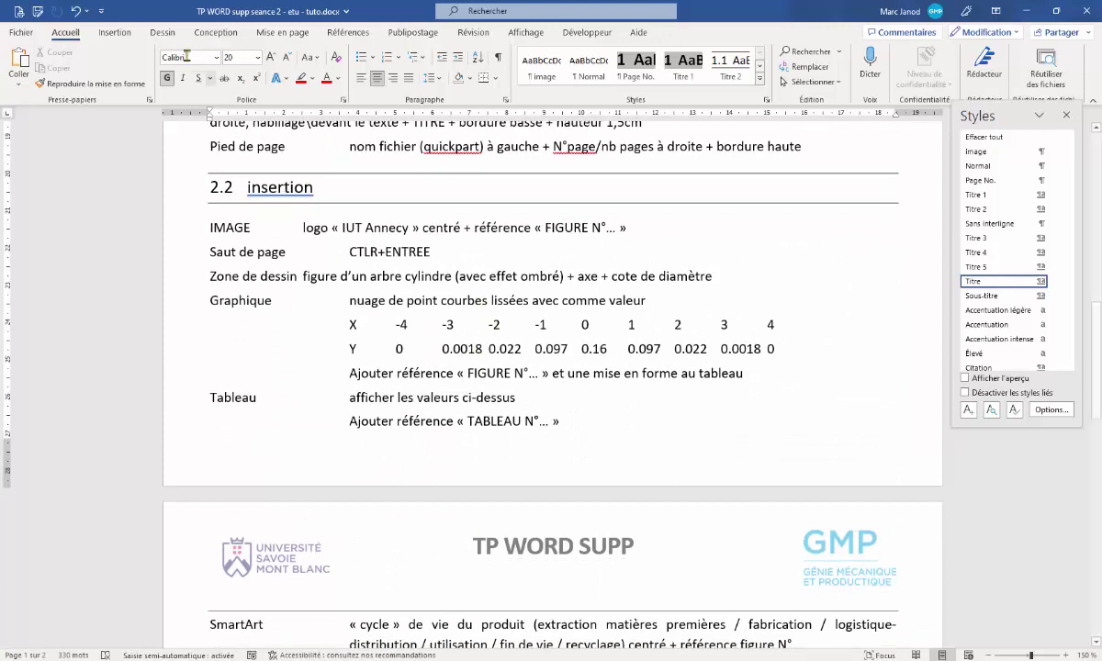
pyautogui.click(115, 32)
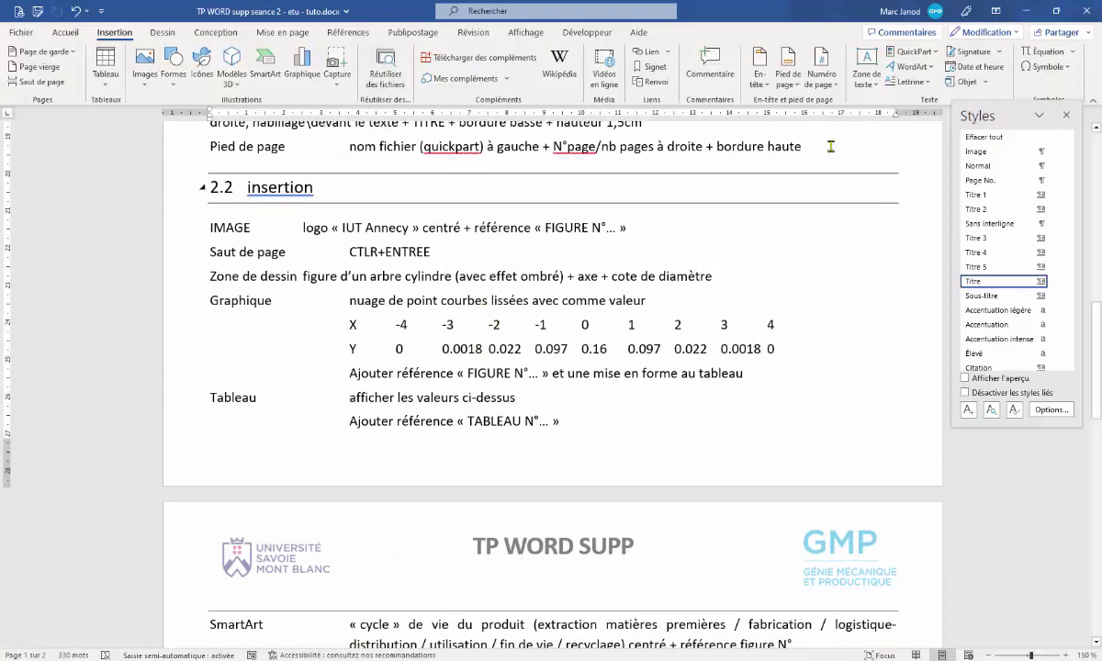
pyautogui.click(787, 78)
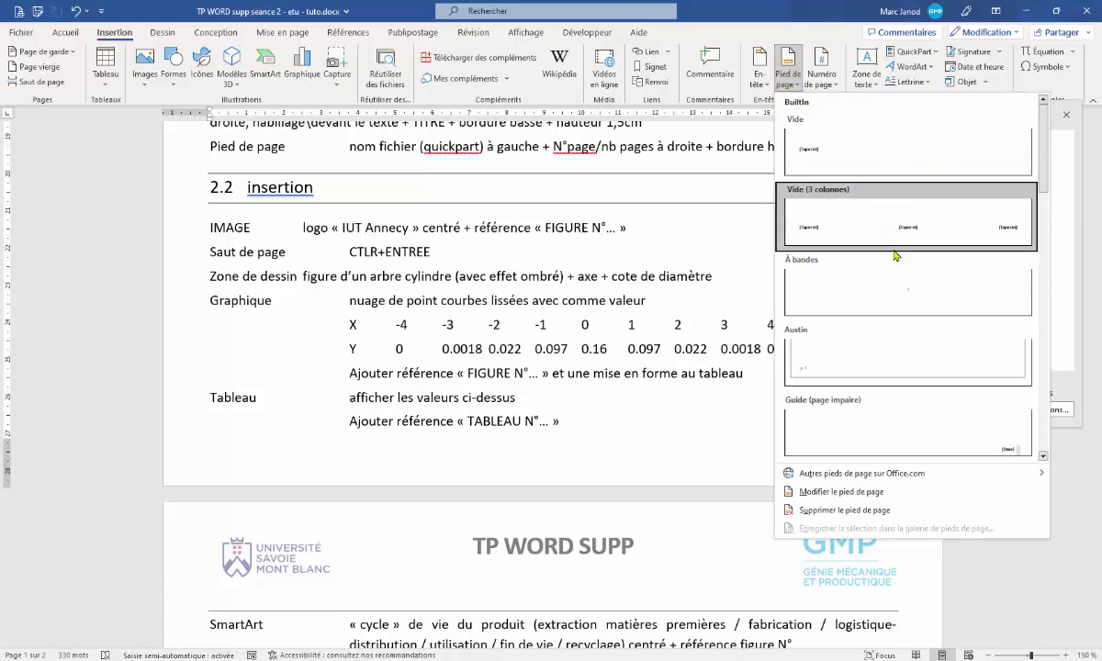
pyautogui.click(824, 77)
pyautogui.click(786, 74)
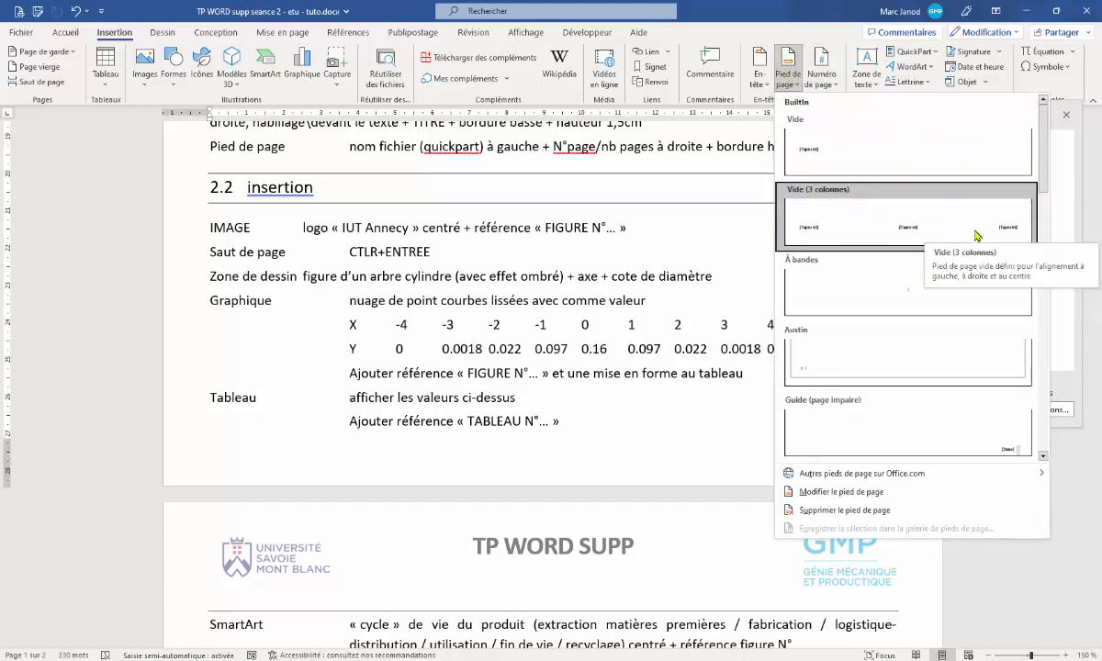
pyautogui.scroll(-3, 912, 342)
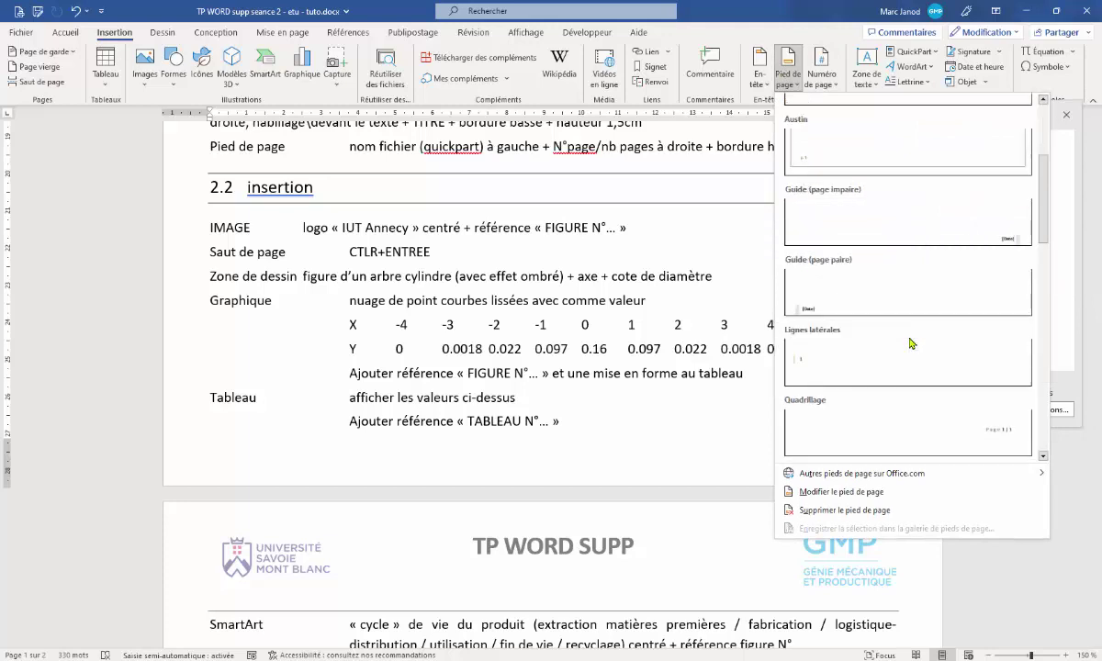
pyautogui.click(969, 433)
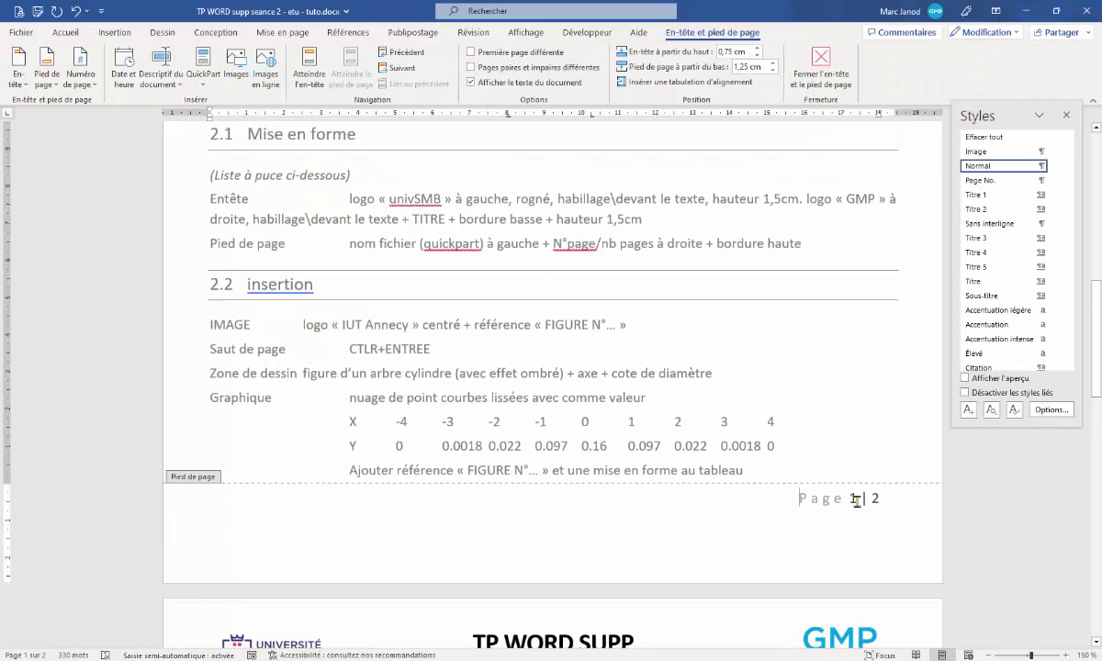
# Check the Pied de page instructions in section 2.1 and undo the Quadrillage footer insertion
pyautogui.scroll(8, 857, 499)
pyautogui.scroll(-5, 771, 450)
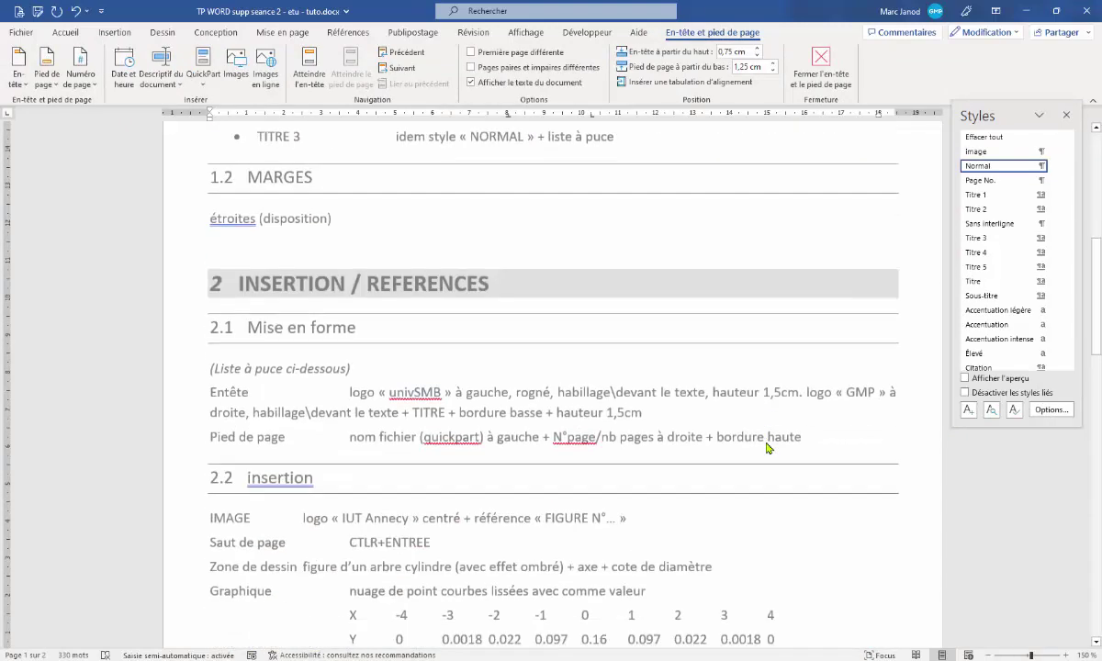
pyautogui.scroll(-3, 770, 448)
pyautogui.hotkey('ctrl', 'z')
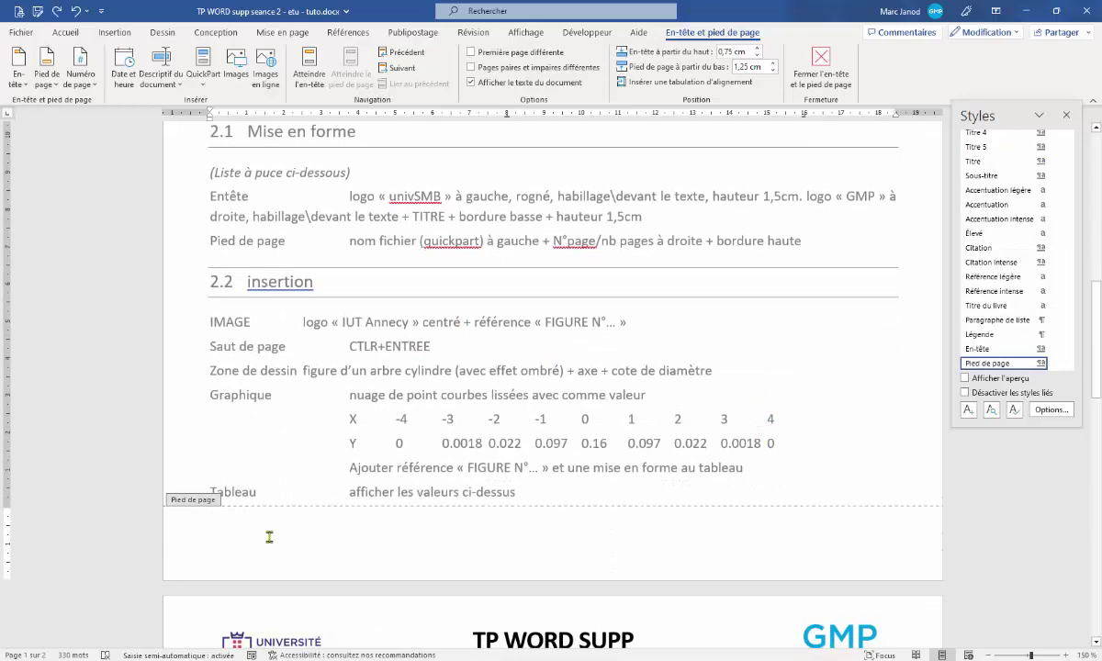
# Check the footer layout in the corrected PDF in Acrobat Reader and the Pied de page instructions in section 2.1 of the Word document
pyautogui.hotkey('alt', 'Tab')
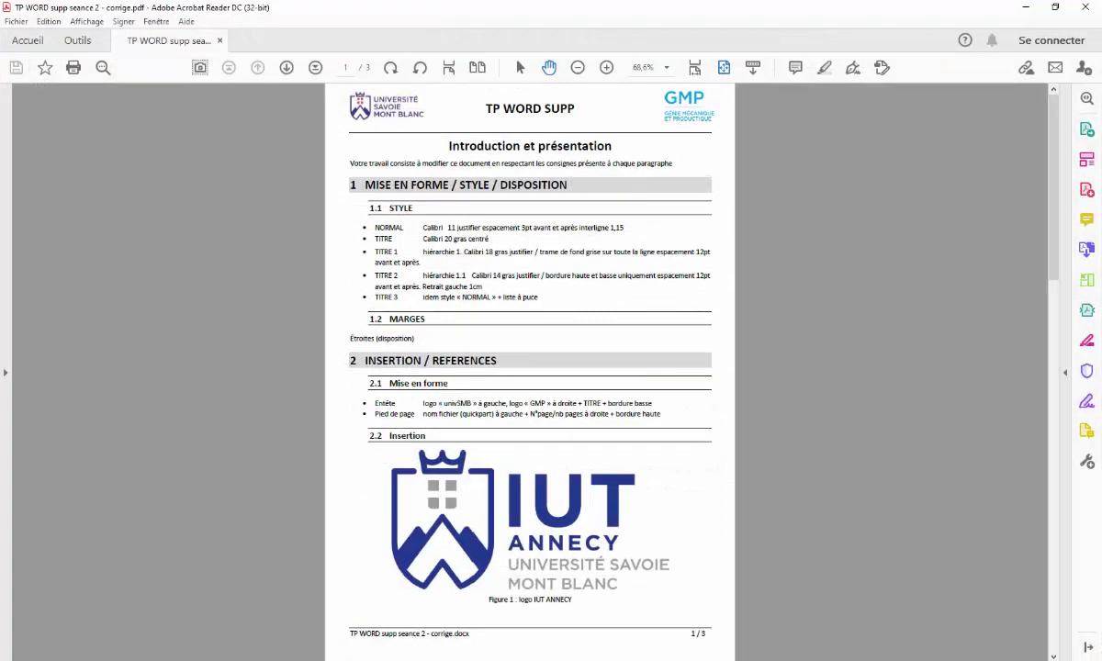
pyautogui.scroll(-3, 461, 475)
pyautogui.scroll(3, 460, 474)
pyautogui.hotkey('alt', 'Tab')
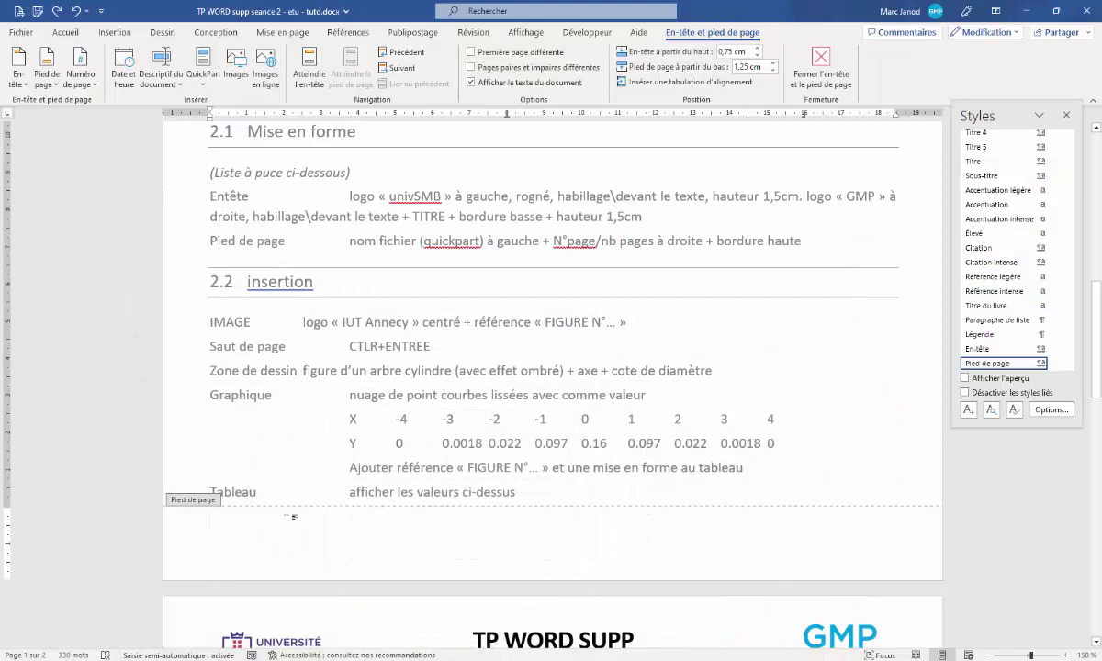
pyautogui.scroll(5, 442, 397)
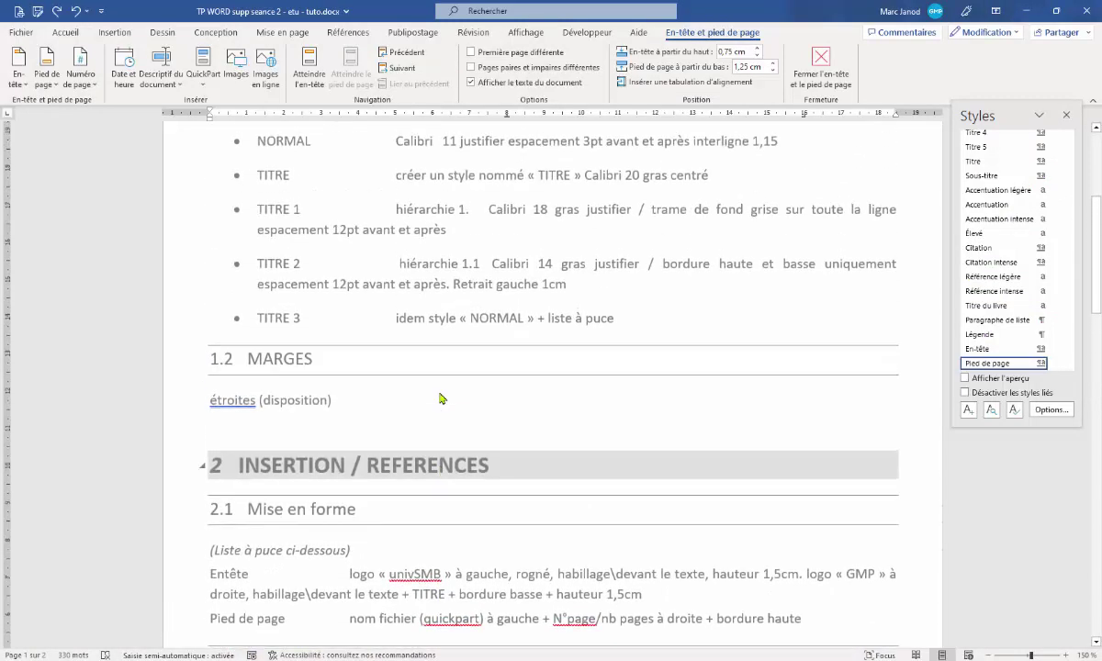
pyautogui.scroll(-2, 405, 421)
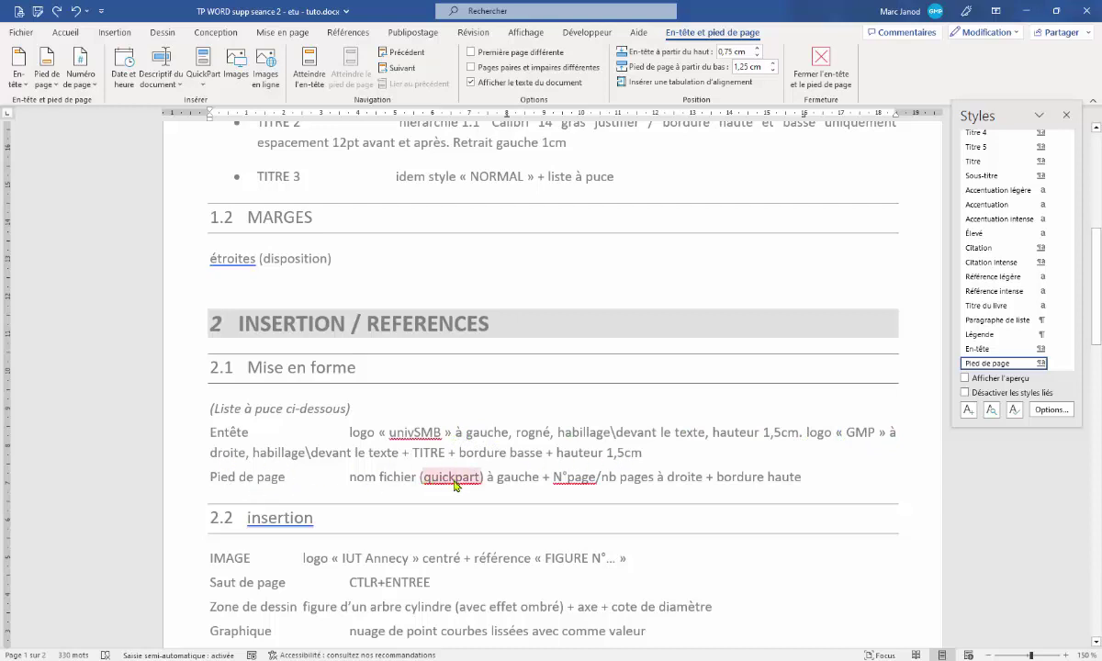
pyautogui.scroll(-5, 454, 485)
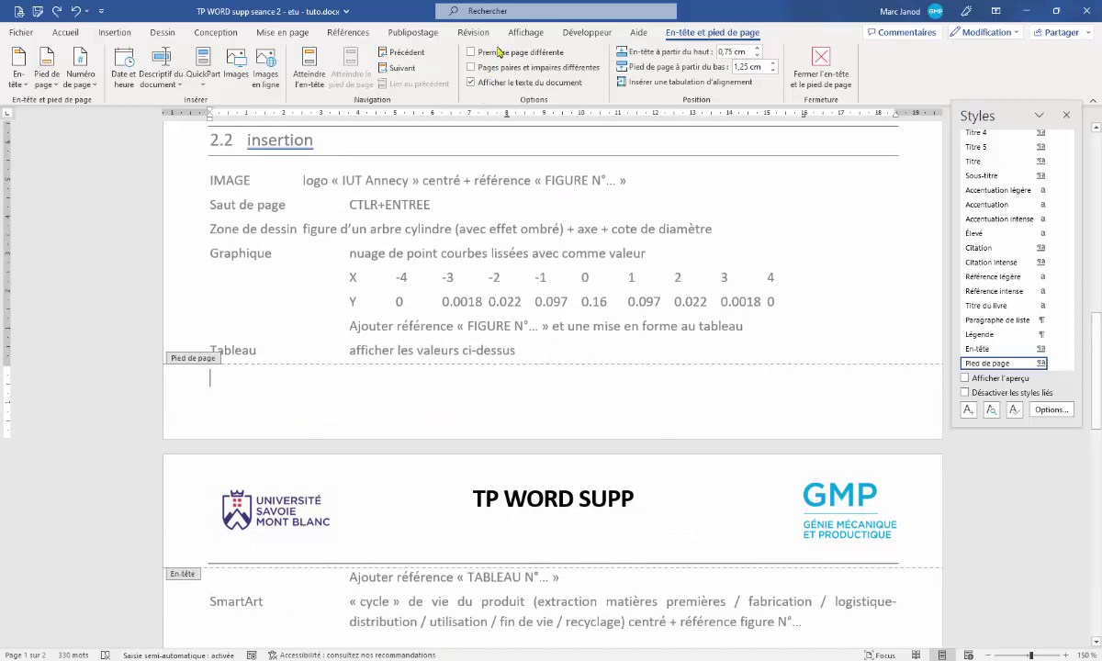
# Insert a FileName field at the start of the footer, with no format and without the file path
pyautogui.click(115, 32)
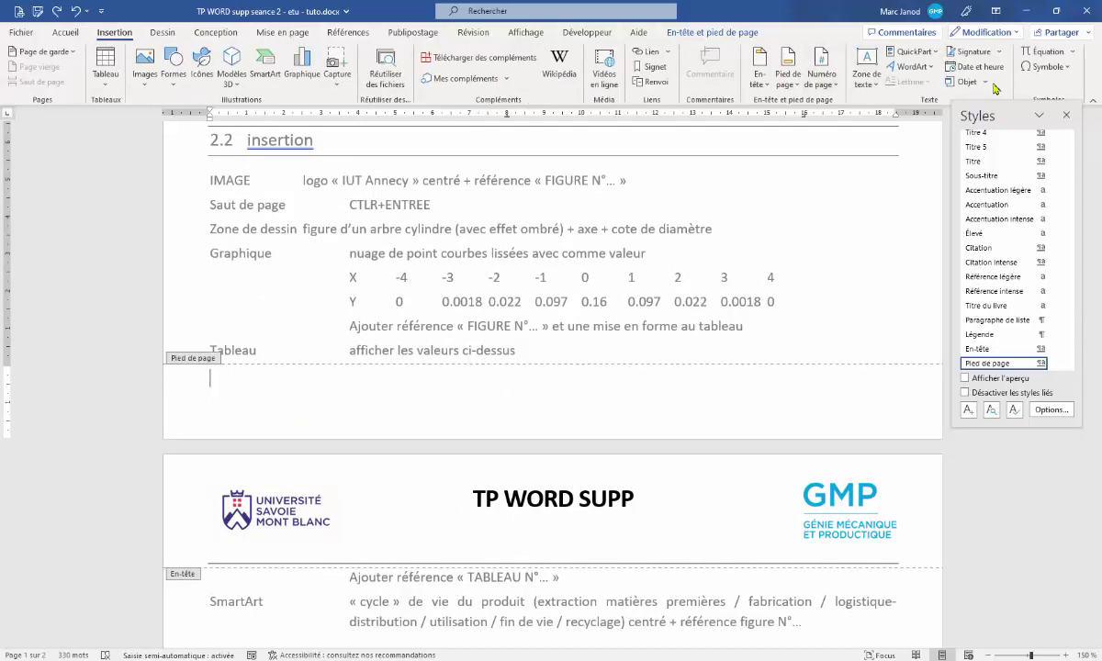
pyautogui.click(914, 51)
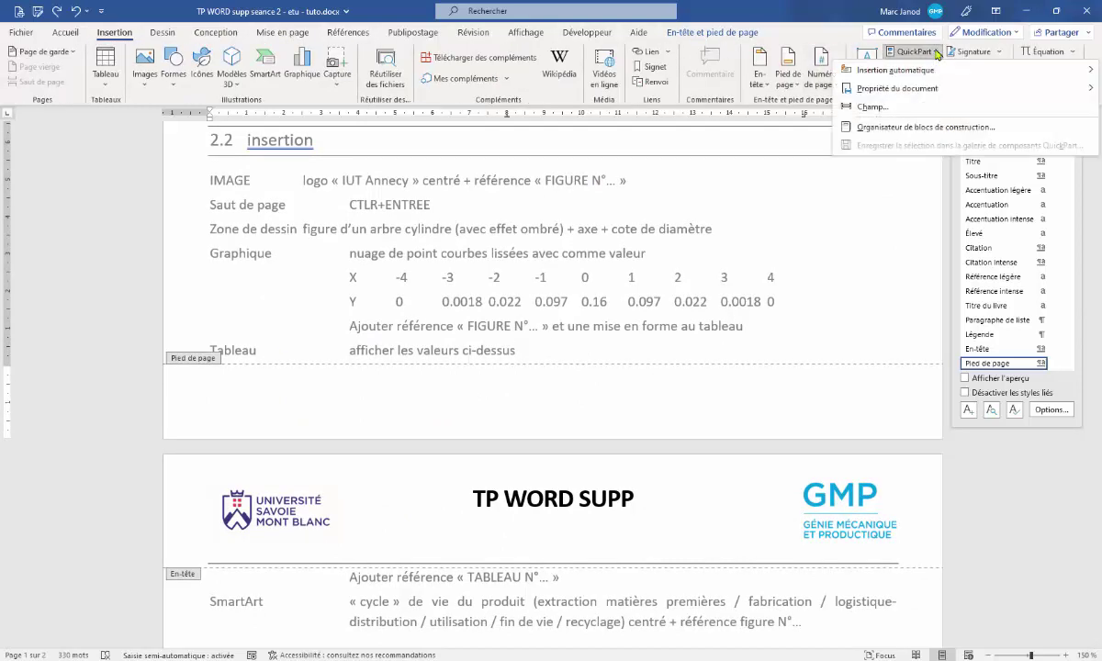
pyautogui.click(904, 111)
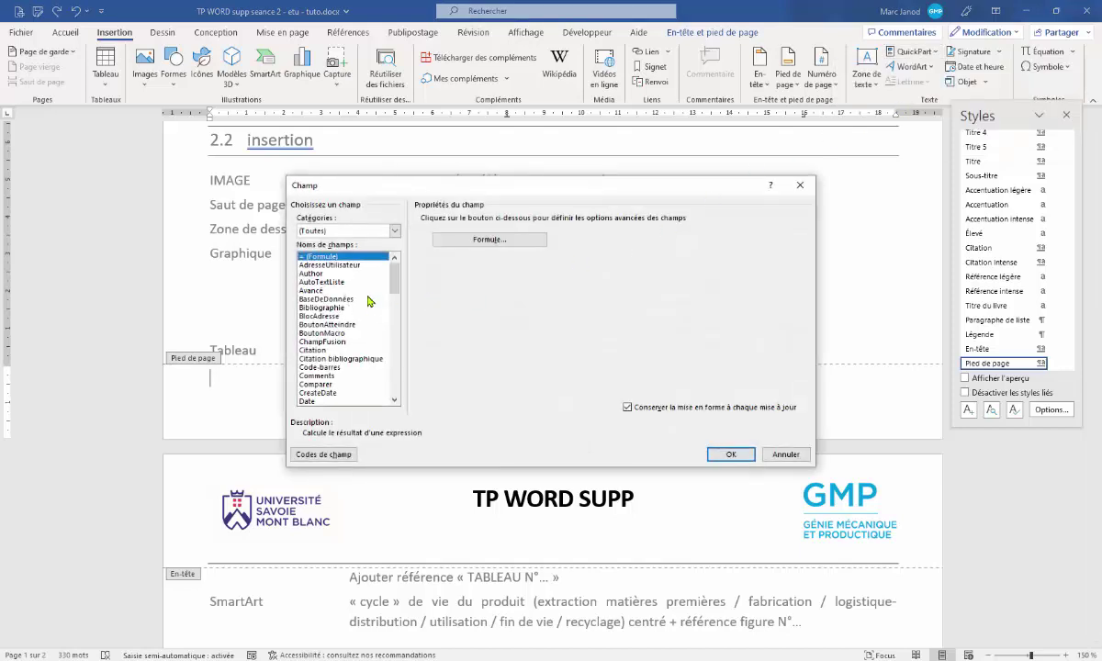
pyautogui.click(367, 231)
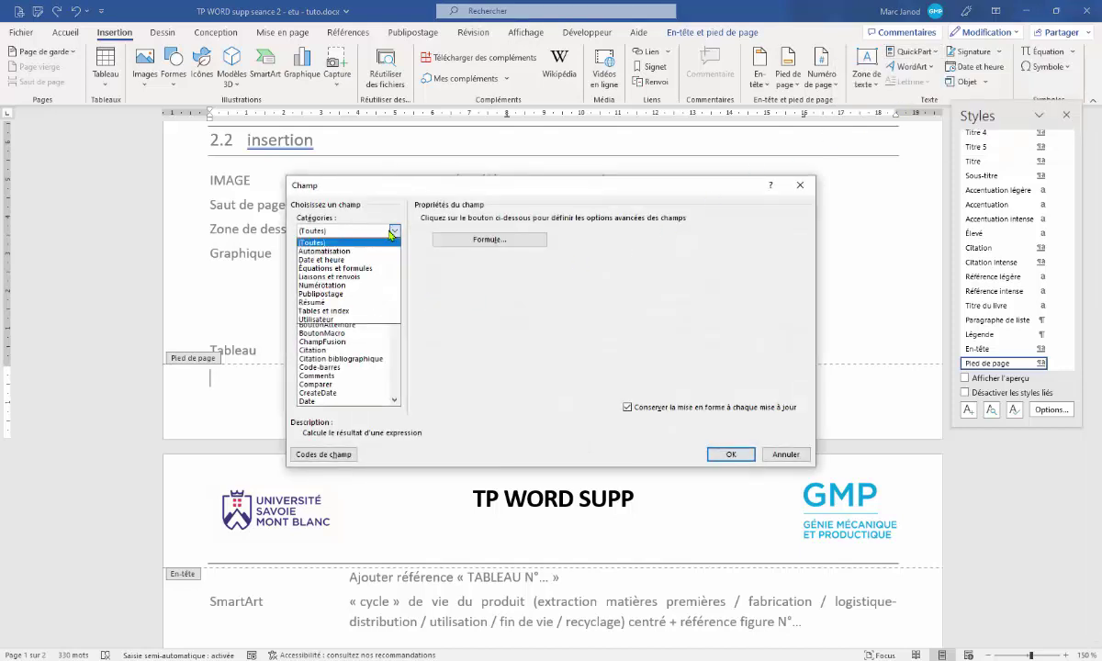
pyautogui.click(427, 301)
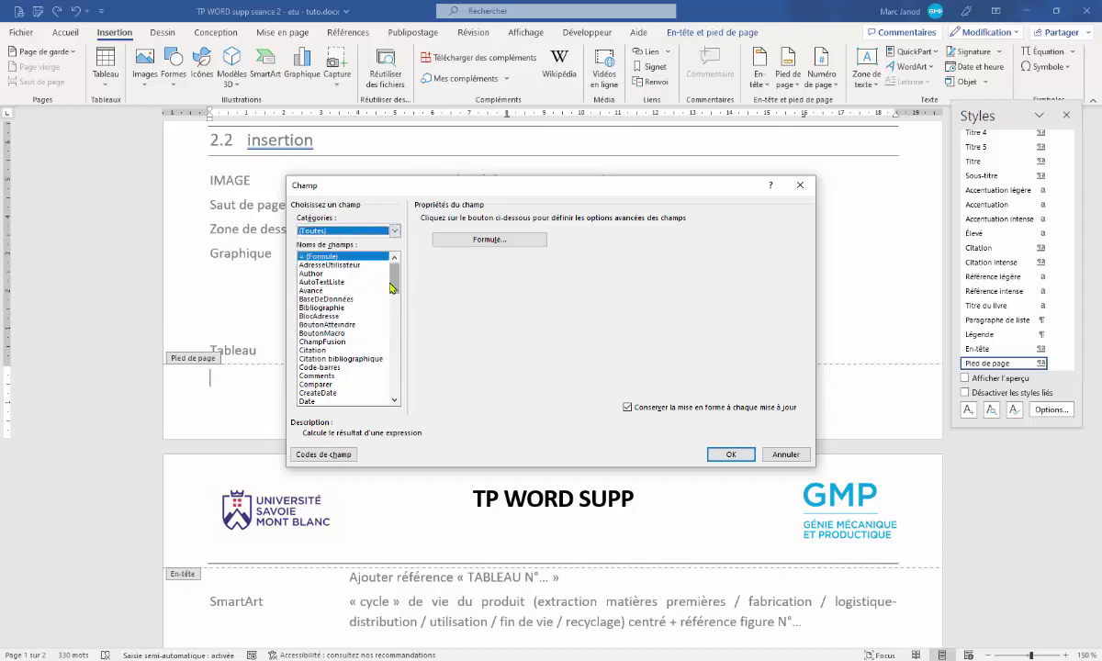
pyautogui.scroll(-6, 401, 289)
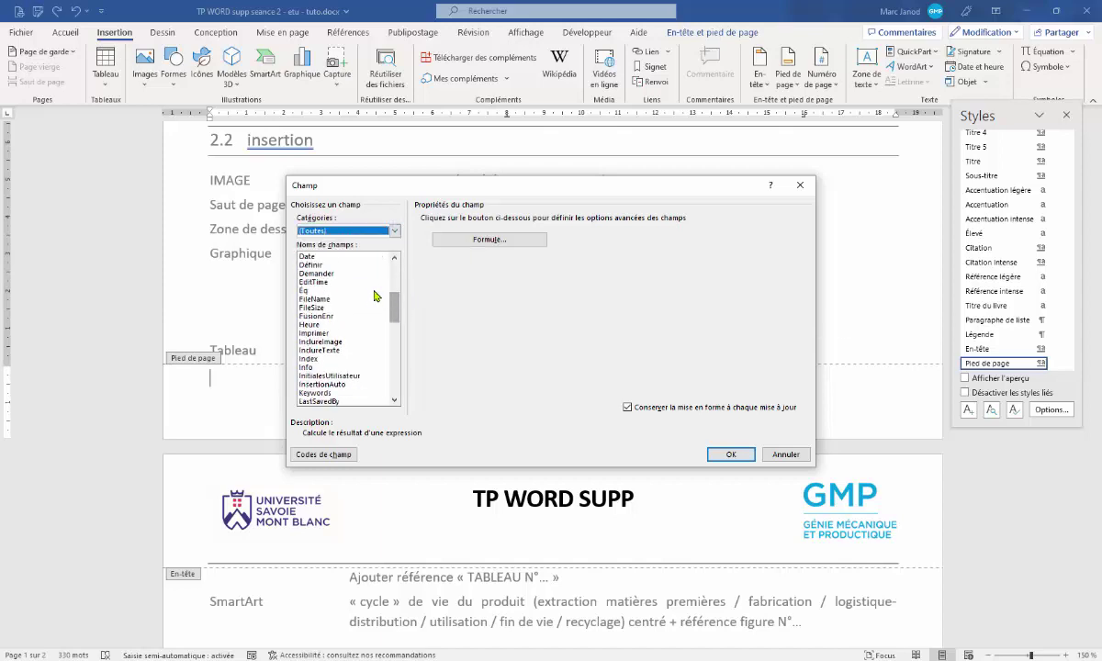
pyautogui.scroll(6, 335, 303)
pyautogui.click(326, 300)
pyautogui.scroll(-4, 333, 331)
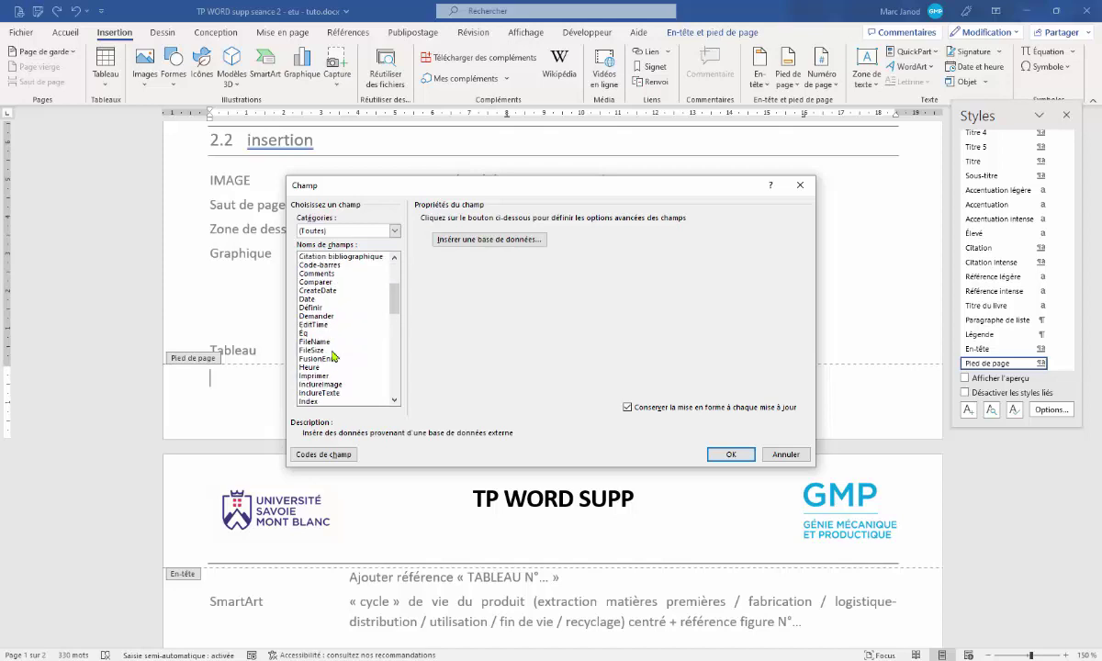
pyautogui.click(325, 343)
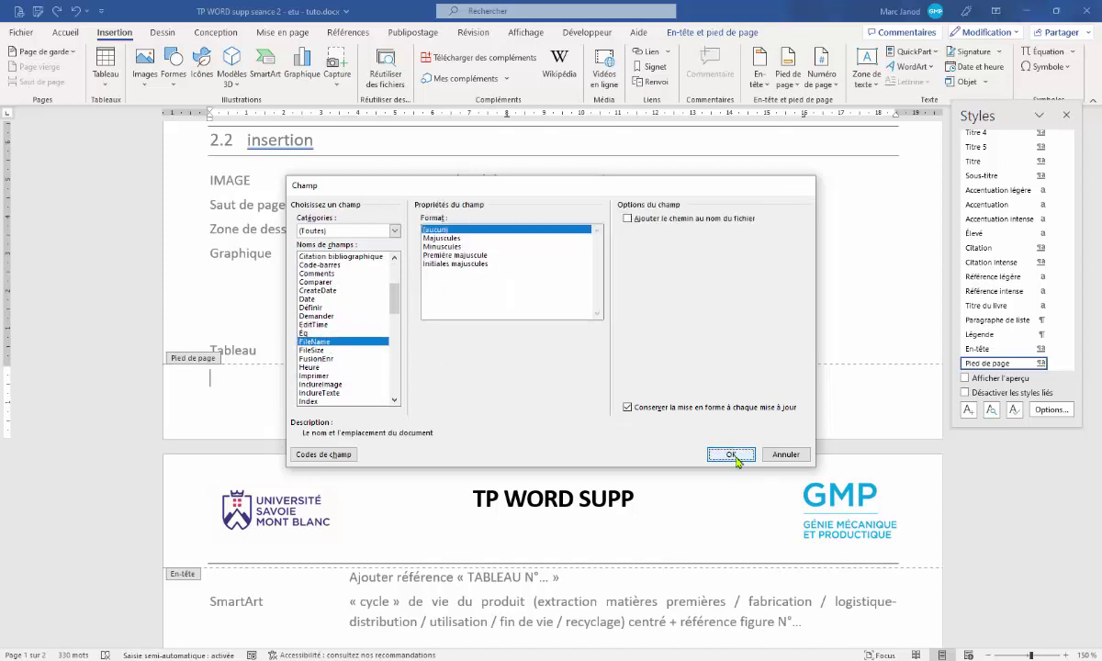
pyautogui.click(731, 455)
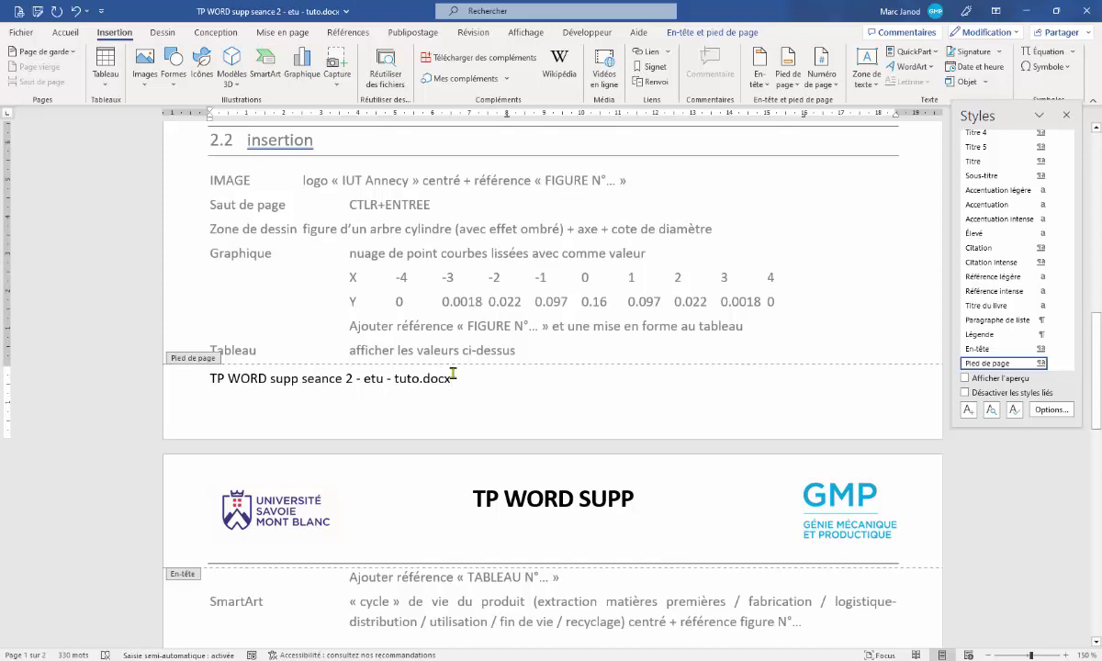
# Tab to the footer's right side and insert a Page field followed by a " / " separator
pyautogui.press('Tab')
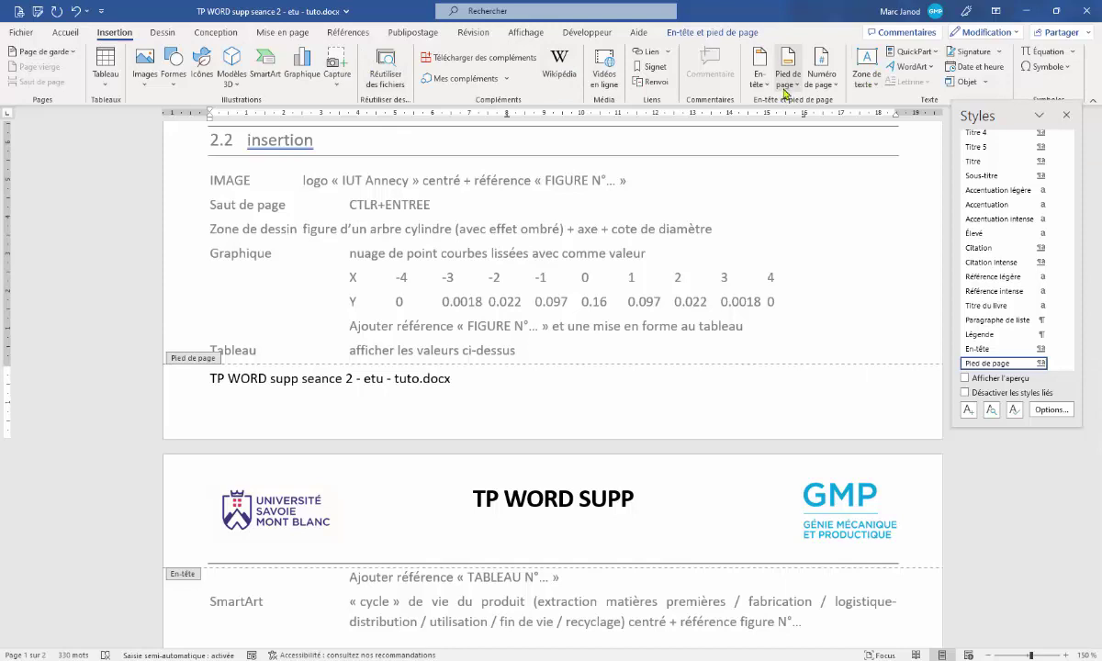
pyautogui.click(865, 72)
pyautogui.click(923, 53)
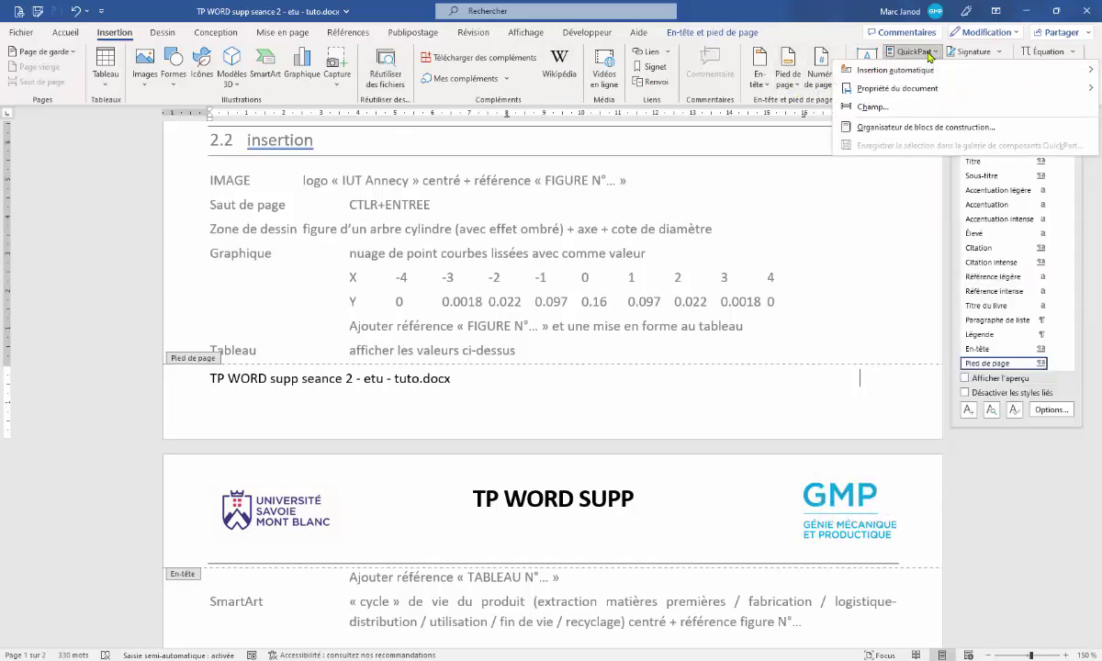
pyautogui.click(914, 53)
pyautogui.click(912, 53)
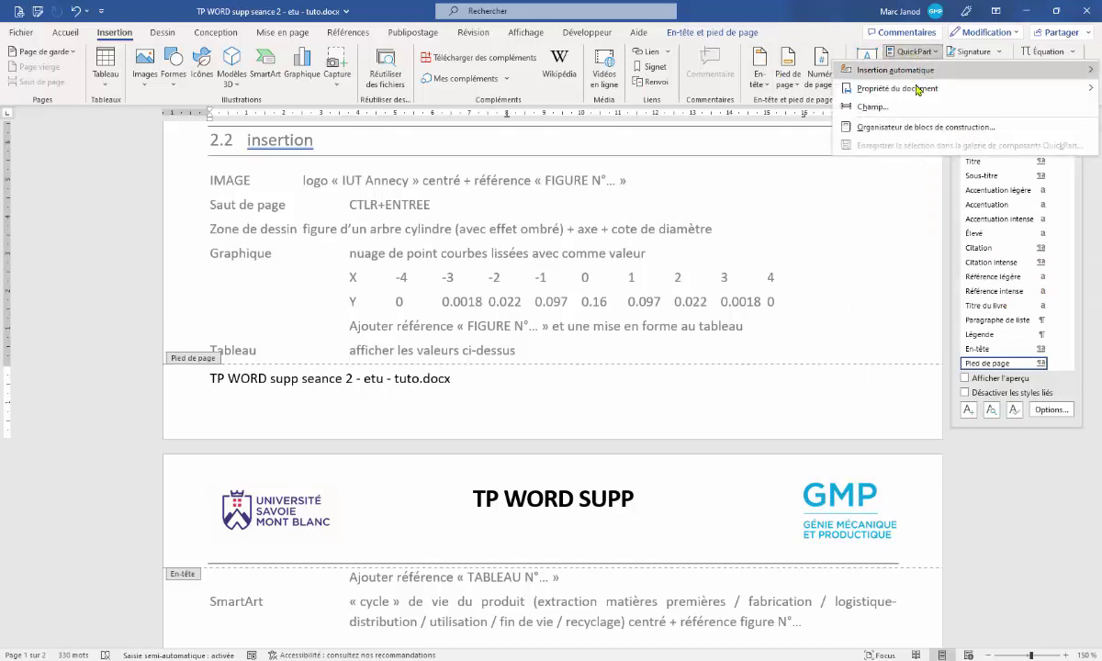
pyautogui.click(912, 108)
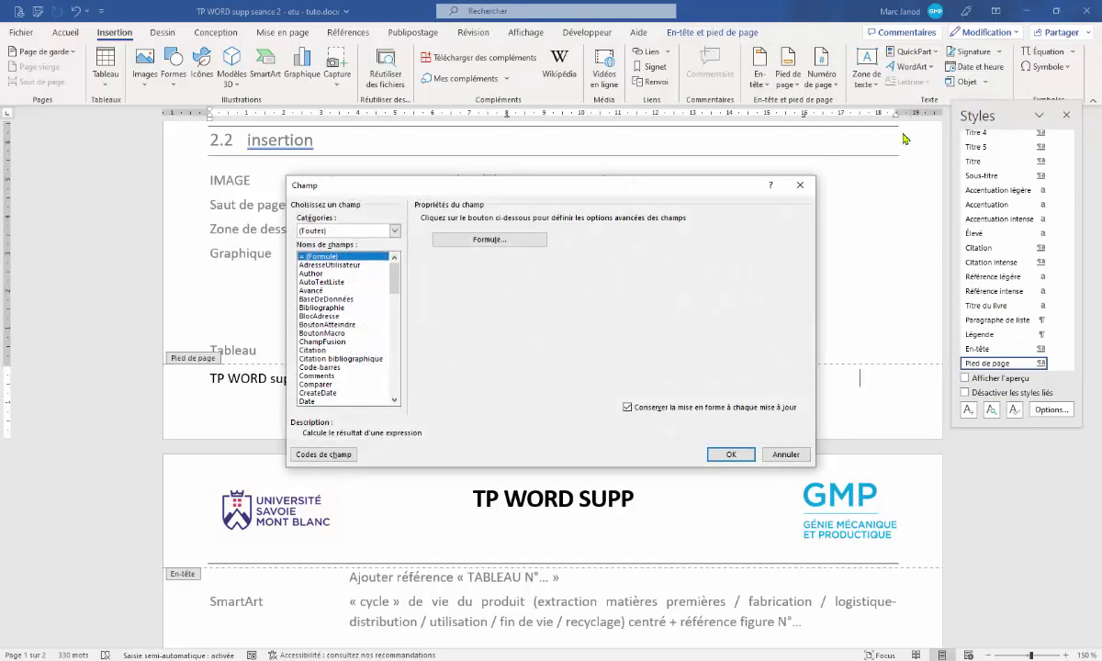
pyautogui.moveTo(394, 278); pyautogui.dragTo(407, 348)
pyautogui.click(336, 352)
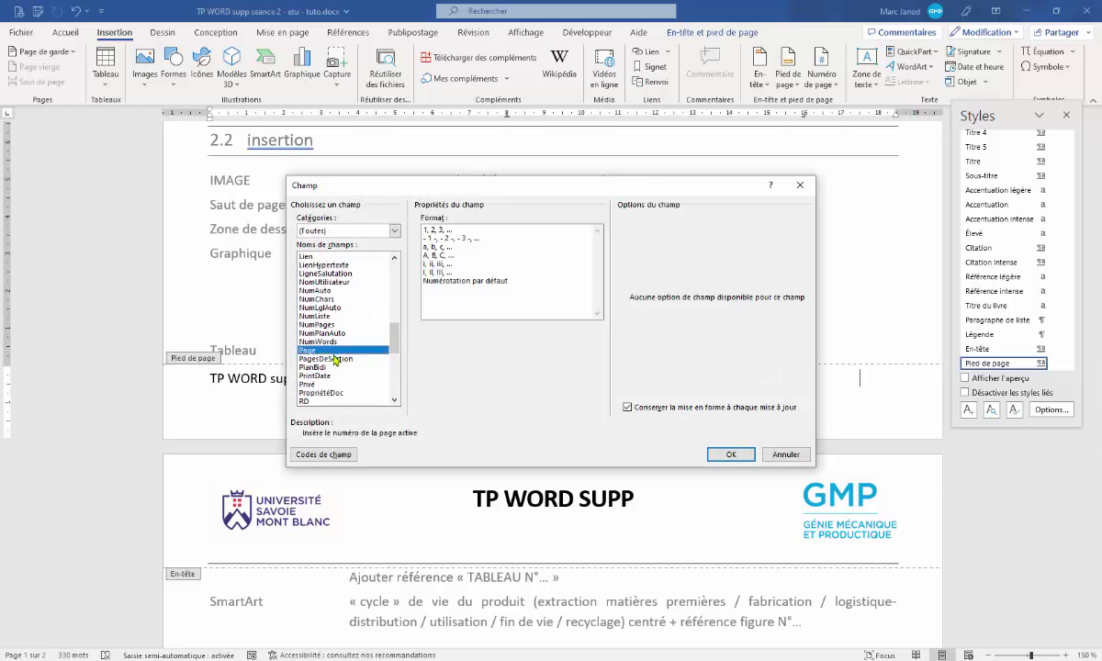
pyautogui.click(733, 454)
pyautogui.write('/')
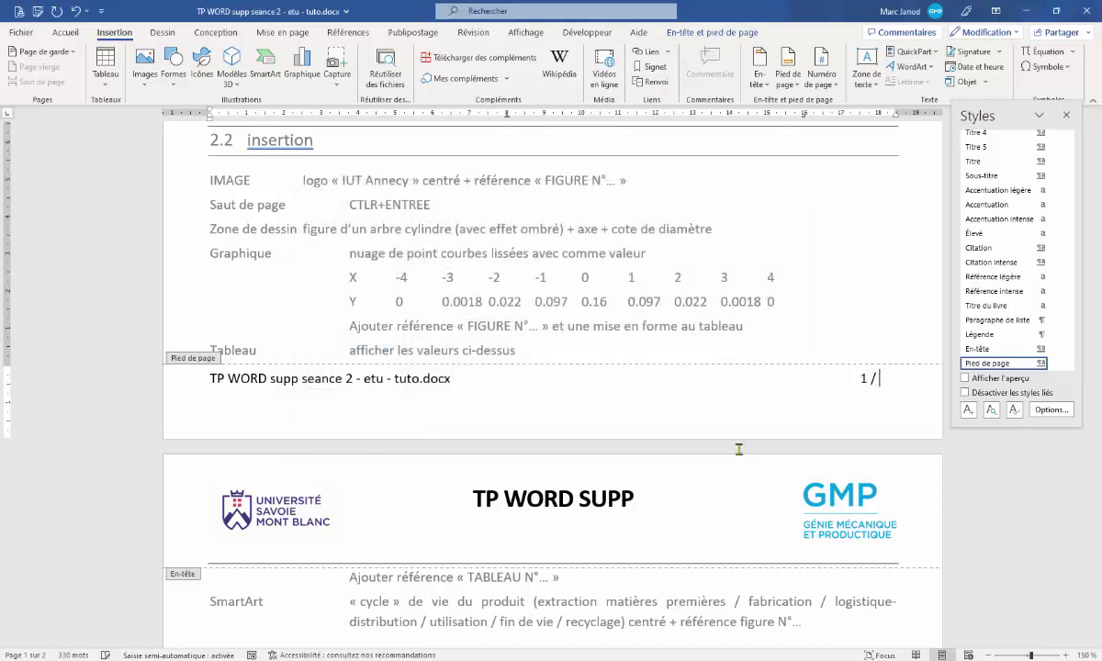
# Insert a NumPages field after the slash in the footer
pyautogui.click(908, 51)
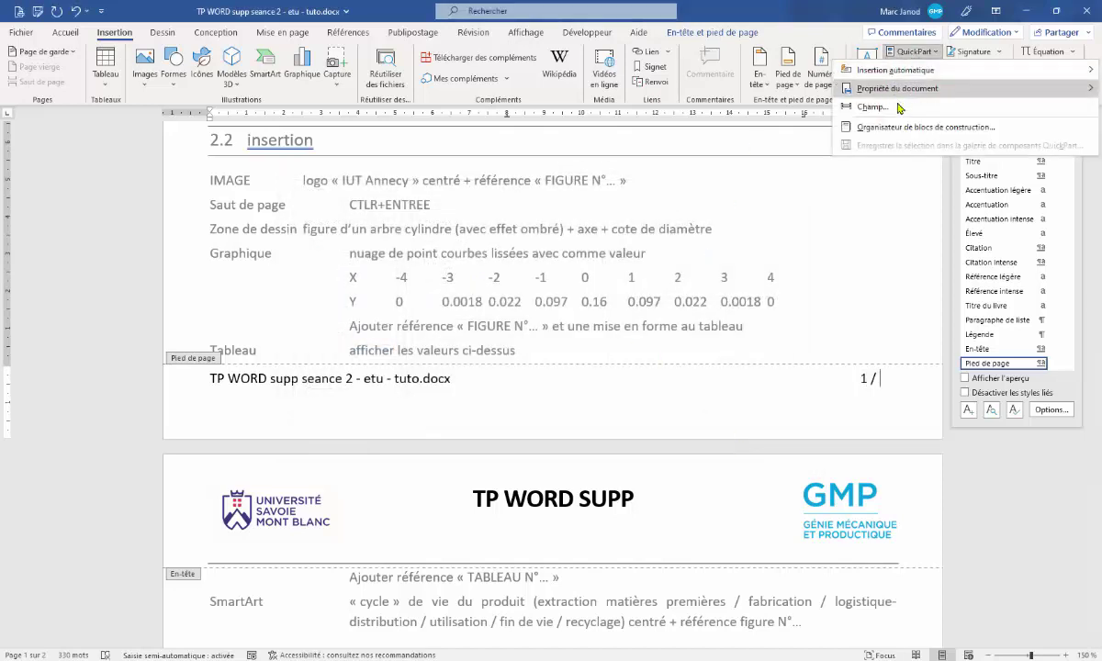
pyautogui.click(887, 108)
pyautogui.moveTo(395, 266); pyautogui.dragTo(394, 337)
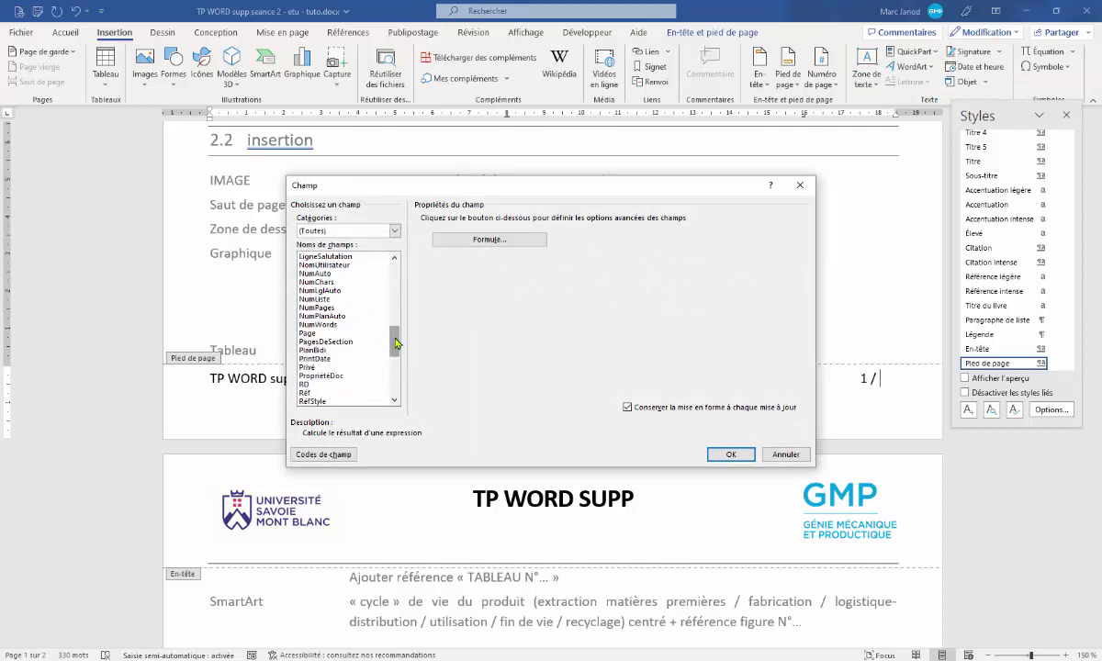
pyautogui.click(321, 309)
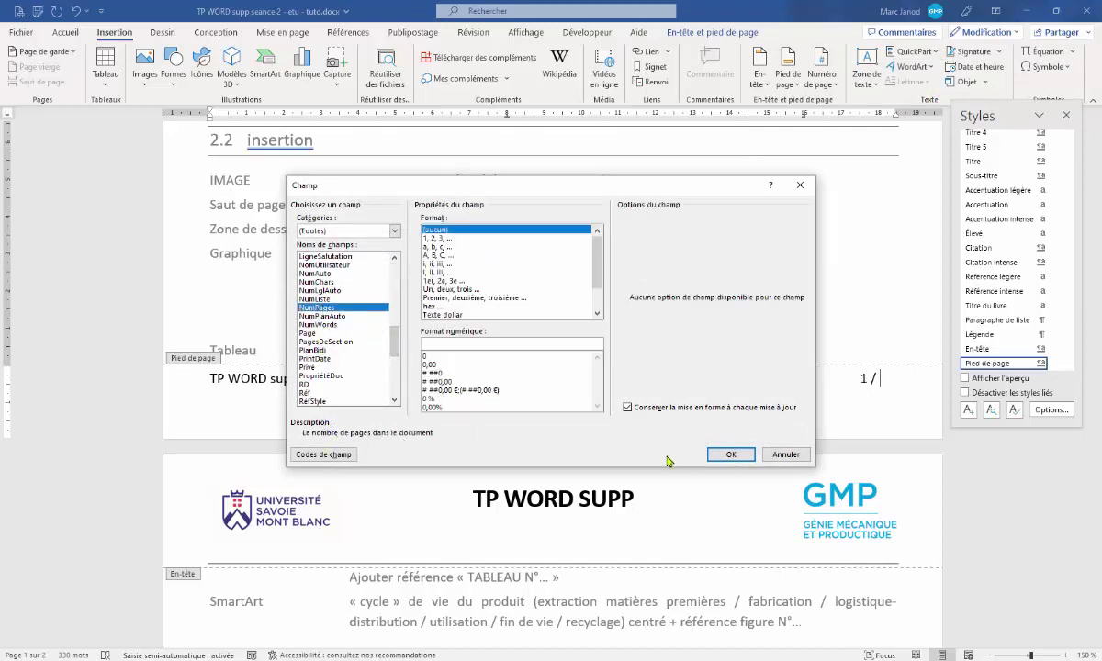
pyautogui.click(731, 455)
# Apply a Bordure supérieure to the footer line and return to the document body
pyautogui.click(428, 379)
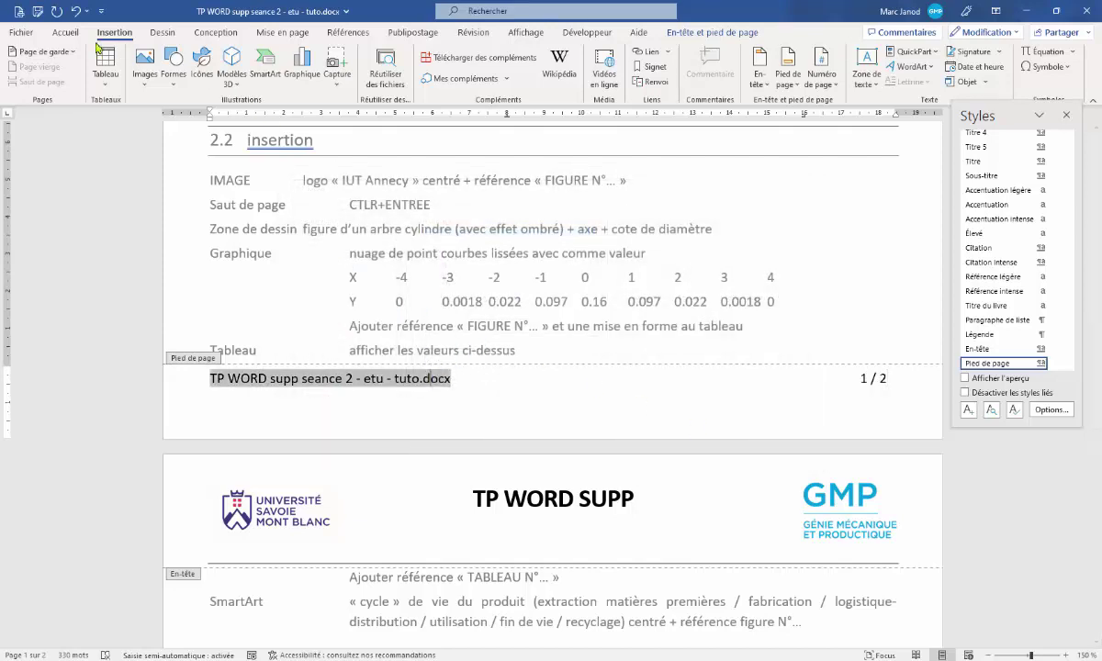
pyautogui.click(65, 32)
pyautogui.click(495, 79)
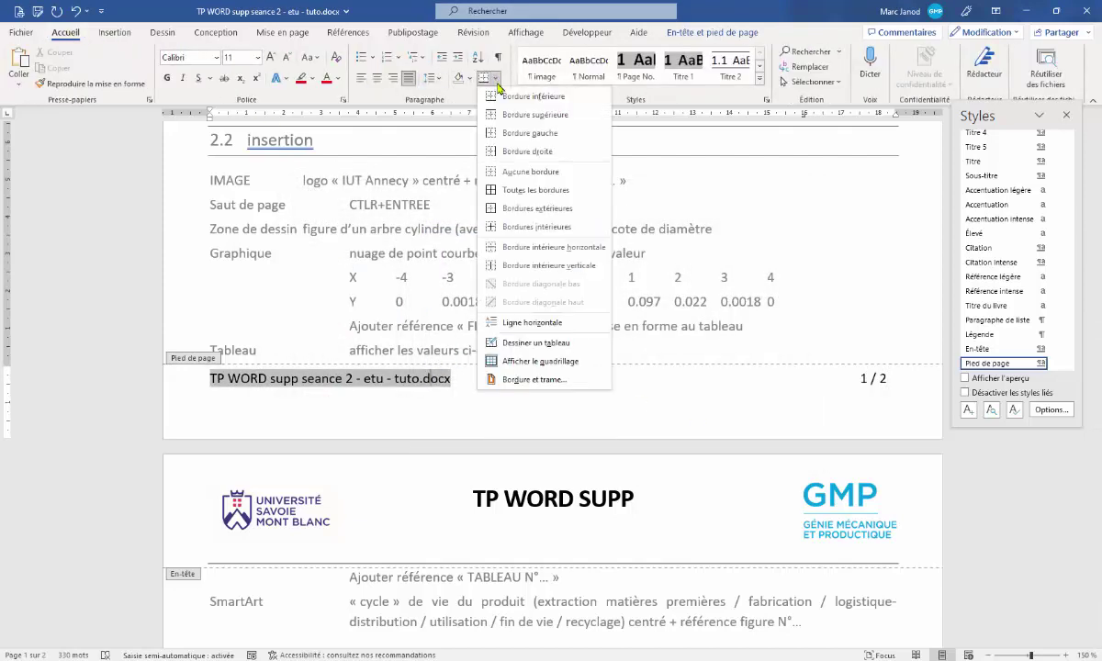
pyautogui.click(516, 118)
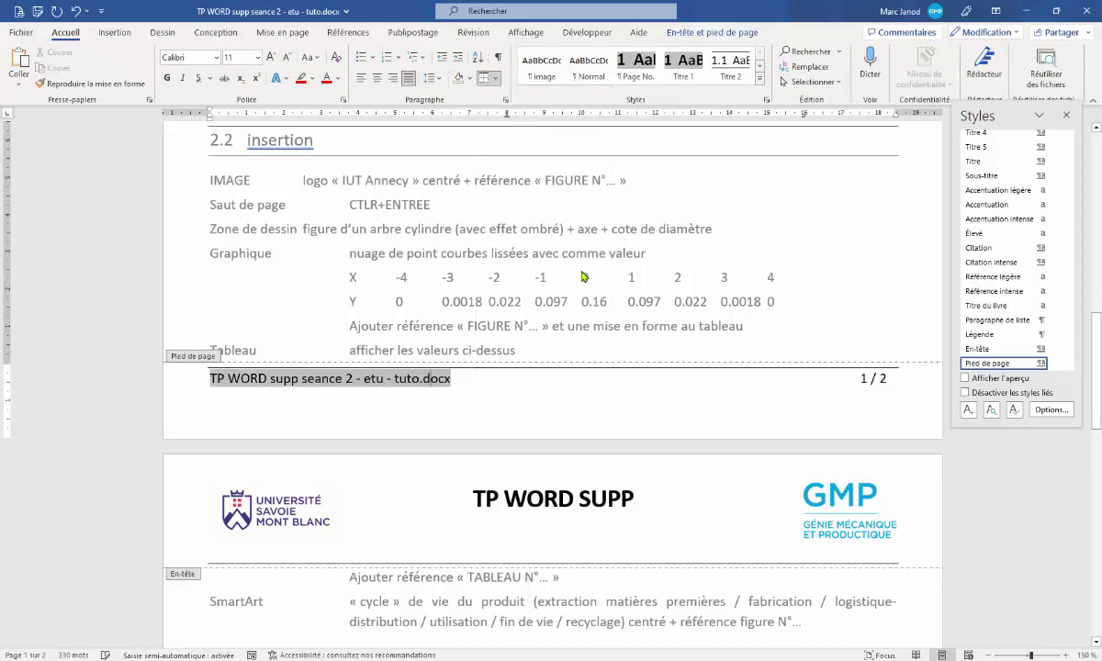
pyautogui.doubleClick(673, 247)
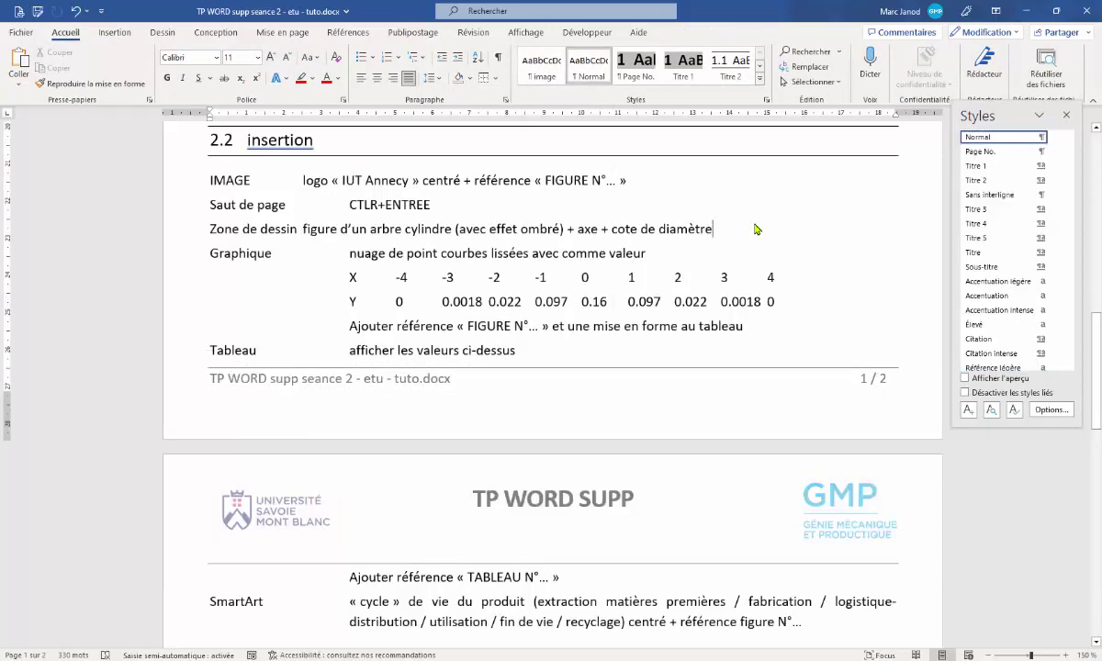
pyautogui.scroll(6, 611, 294)
pyautogui.scroll(3, 620, 304)
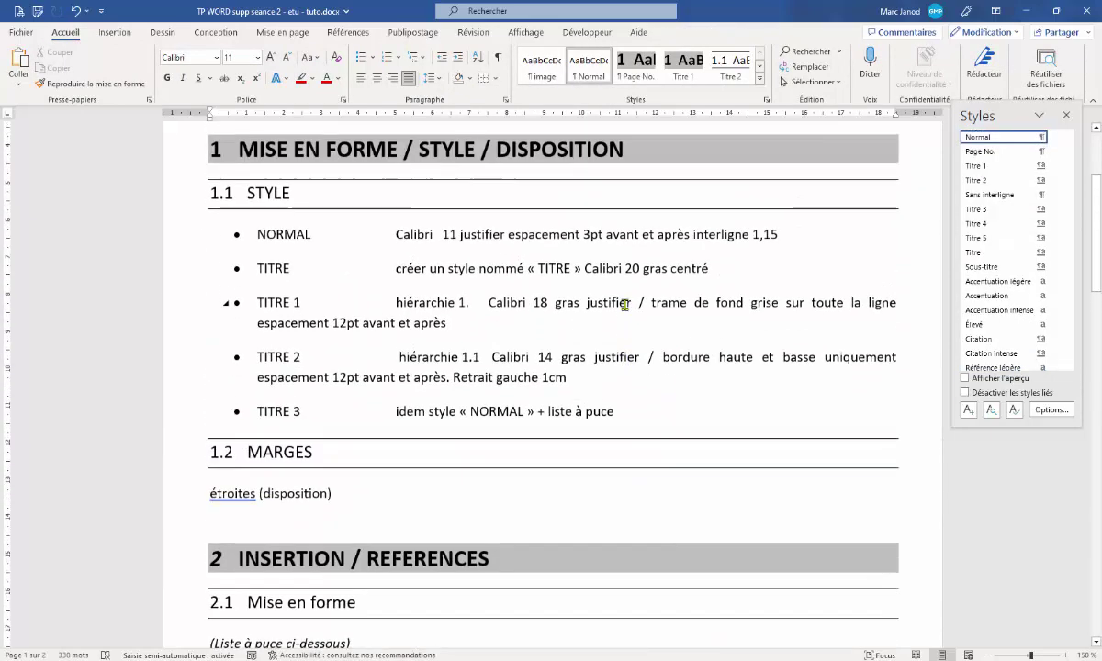